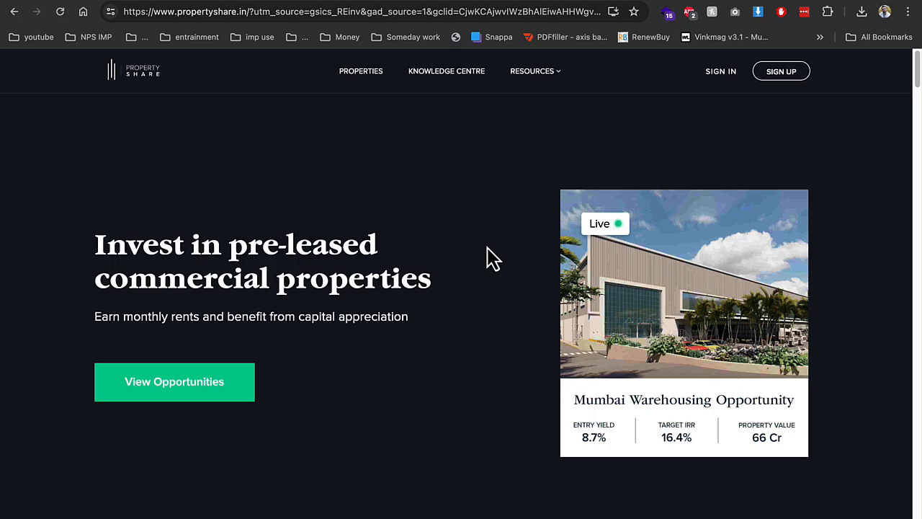
Decline saving the password and follow the suggested fix for the critical error
left_click(14, 11)
left_click(51, 220)
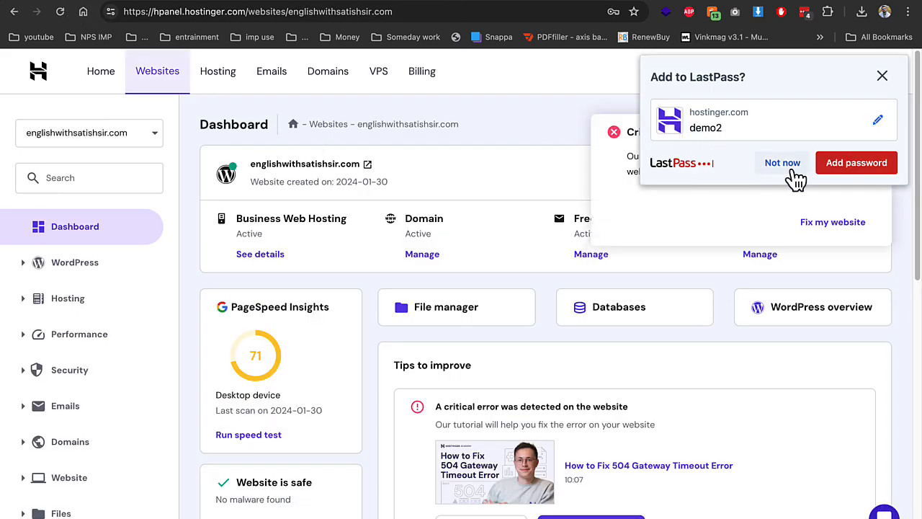
left_click(782, 166)
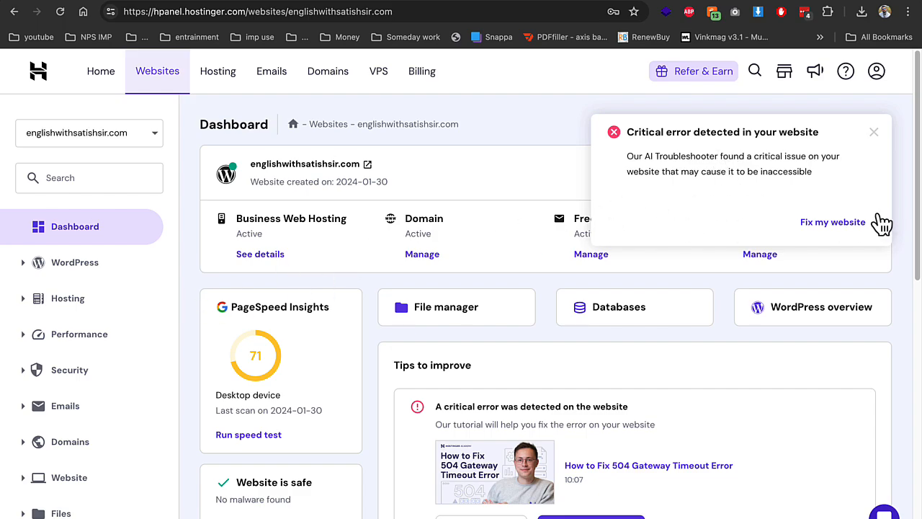
left_click(875, 223)
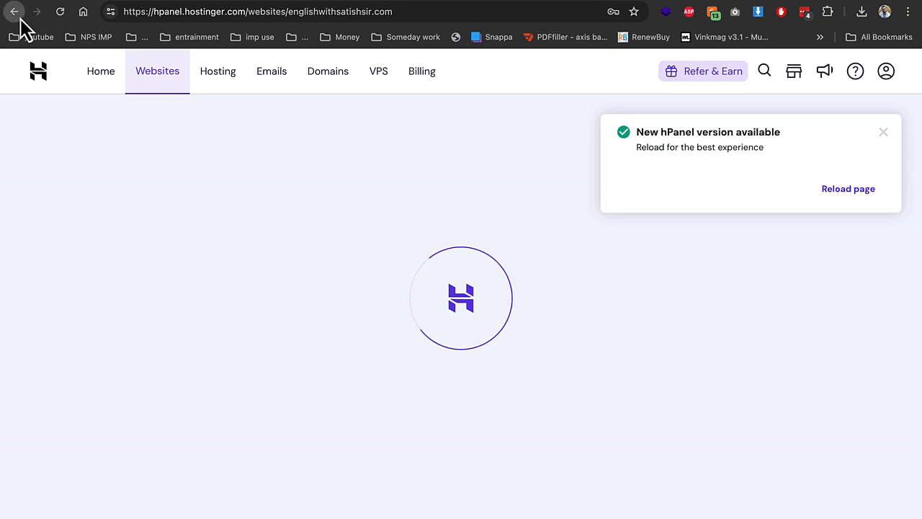
scroll(341, 326, "down", 1)
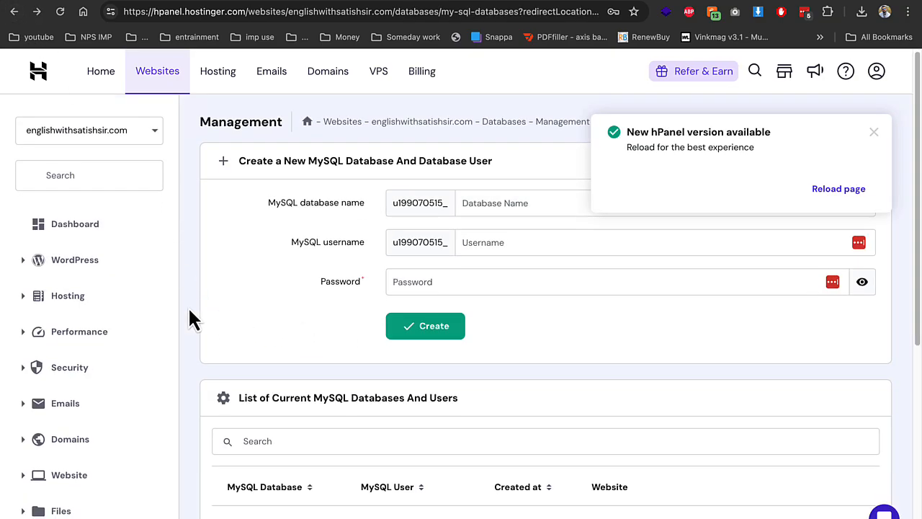
Return to the website dashboard, open the file manager, and check Domains > Subdomains
left_click(86, 128)
left_click(75, 227)
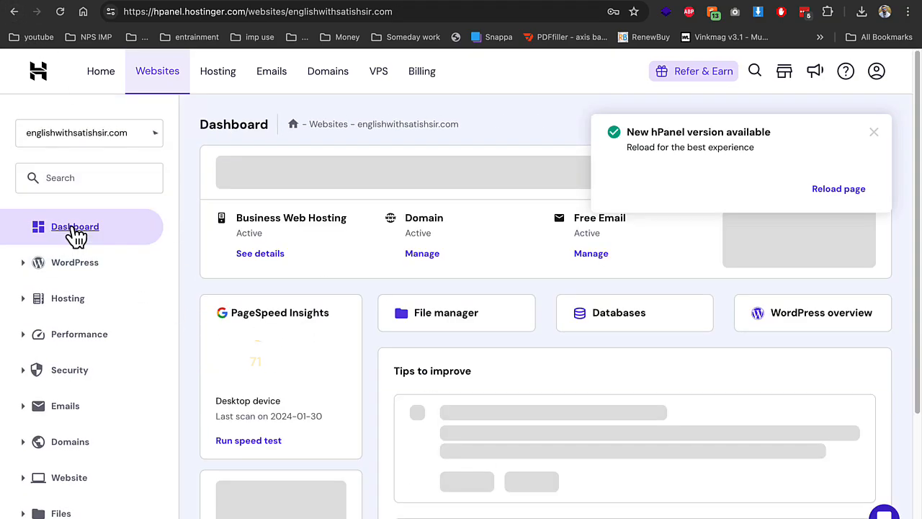
left_click(461, 312)
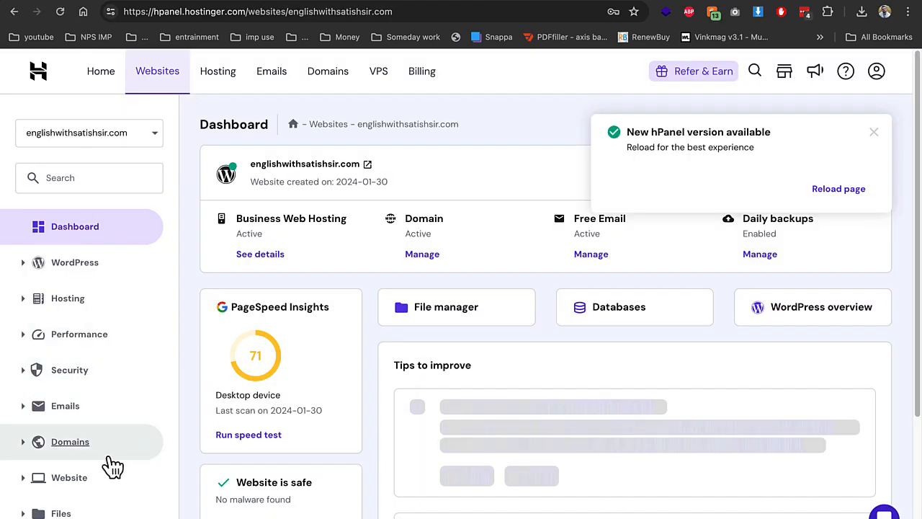
left_click(108, 455)
left_click(76, 473)
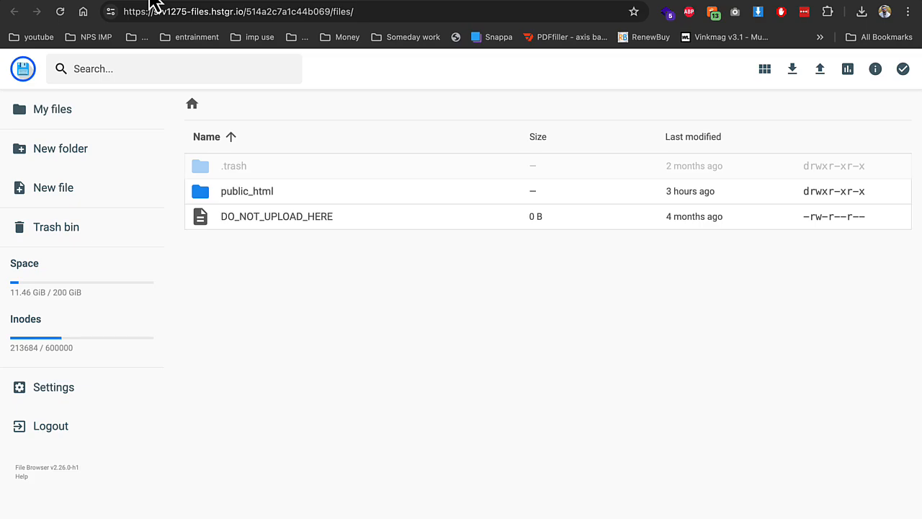
Upload Archive.zip from the Desktop into the public_html/demo folder
double_click(264, 193)
double_click(229, 196)
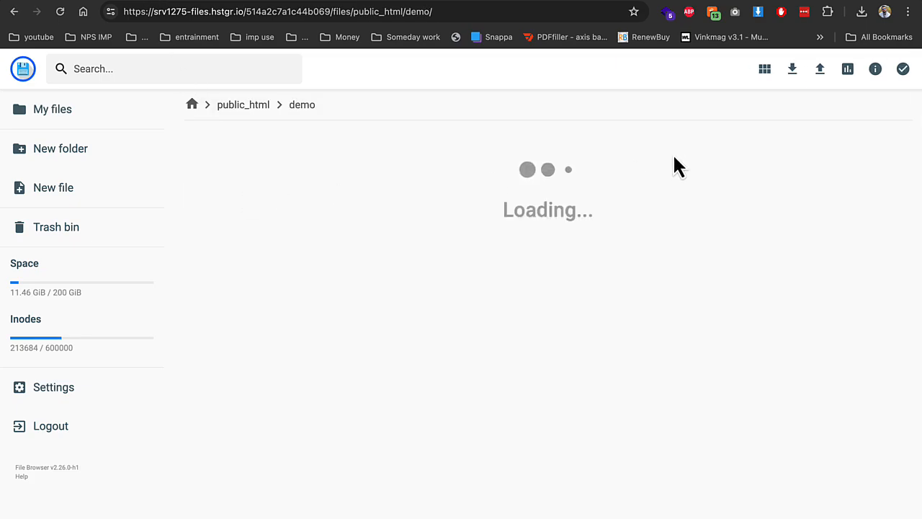
left_click(819, 69)
left_click(402, 315)
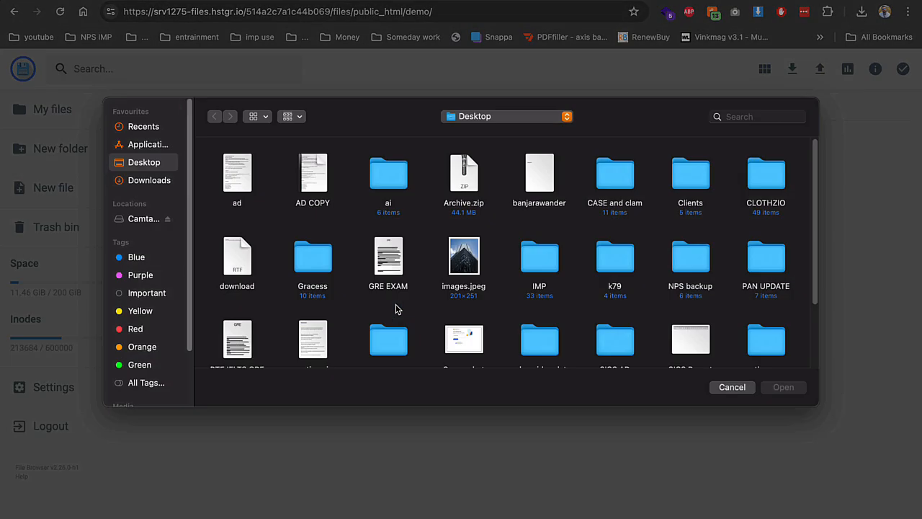
left_click(469, 198)
double_click(467, 196)
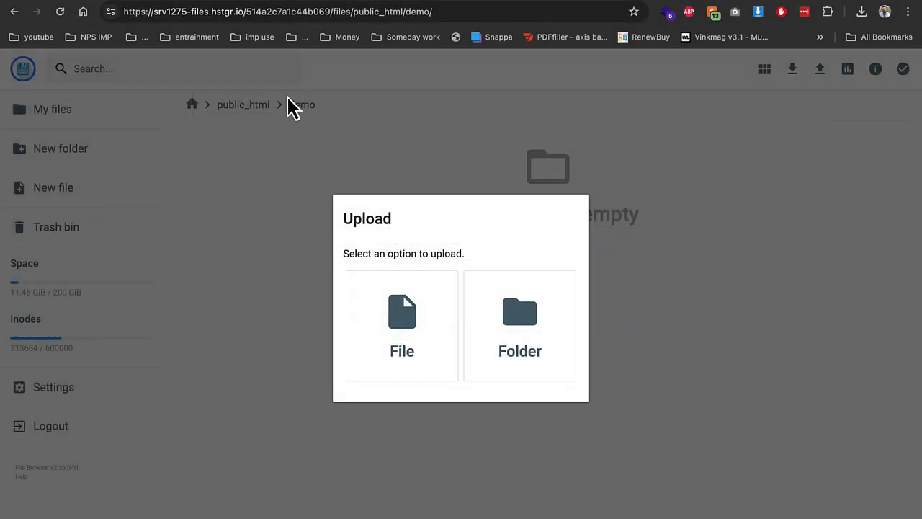
left_click(65, 0)
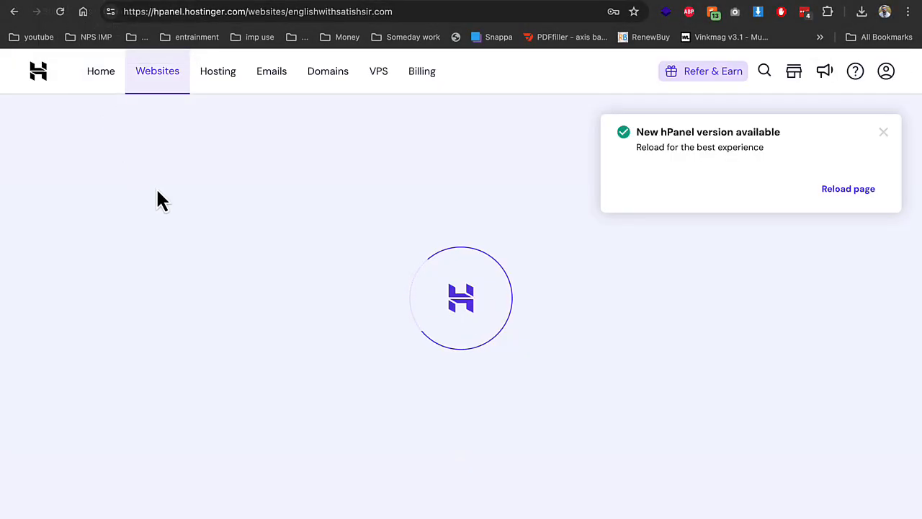
Create the demo2 MySQL database and demo2 user with a password under Databases > Management
scroll(124, 389, "down", 5)
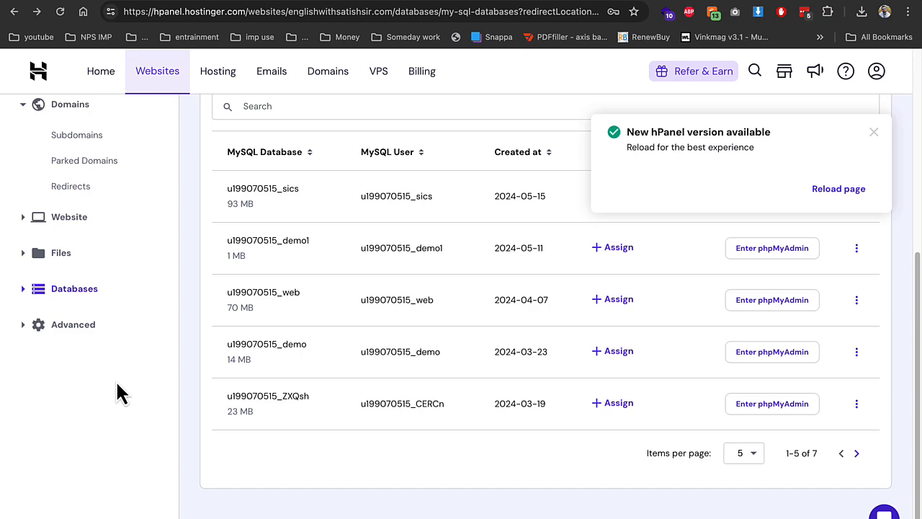
left_click(83, 290)
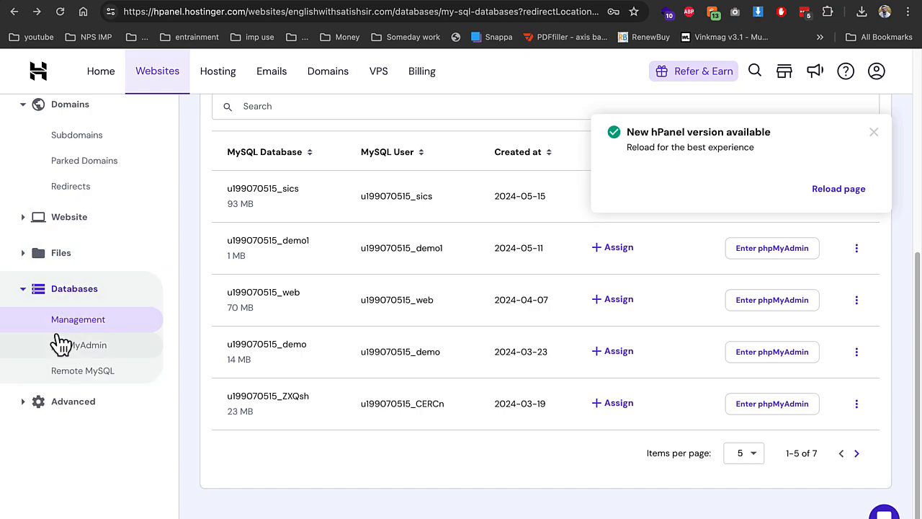
scroll(237, 299, "up", 2)
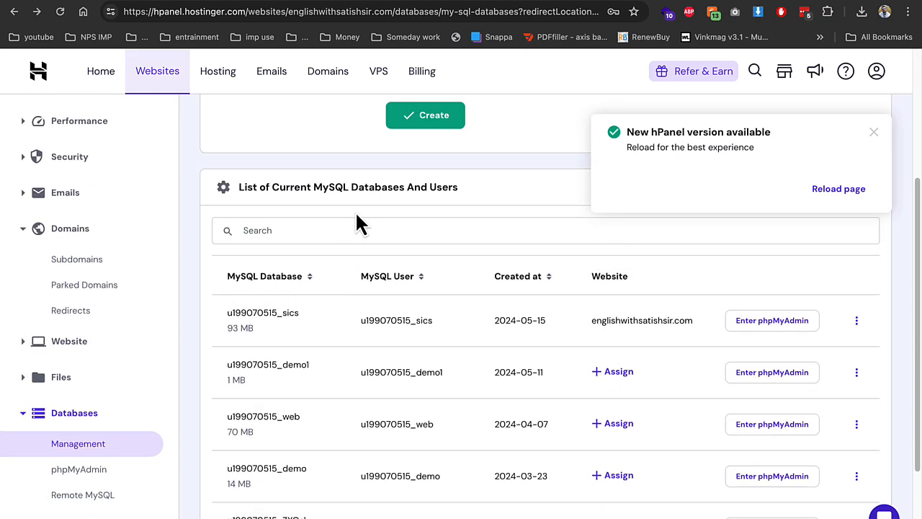
scroll(235, 303, "up", 4)
left_click(461, 206)
type("demo2")
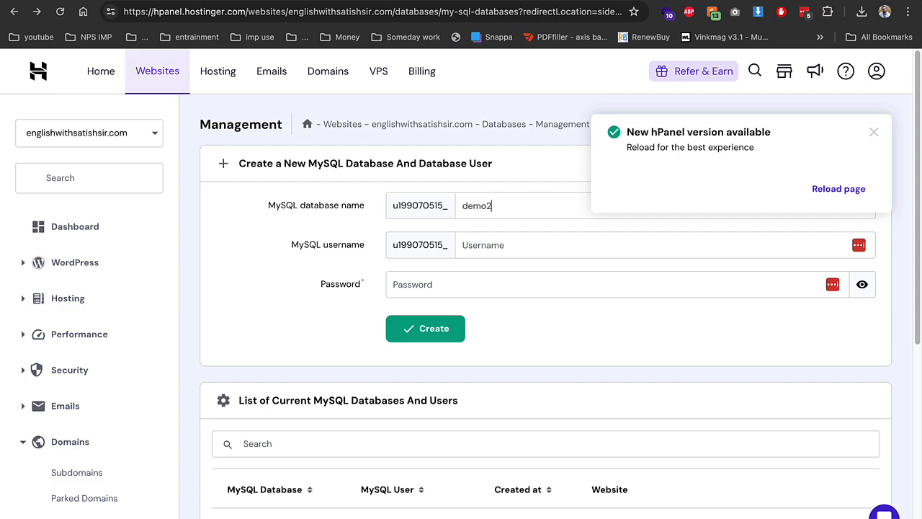
type("demo2")
key("Tab")
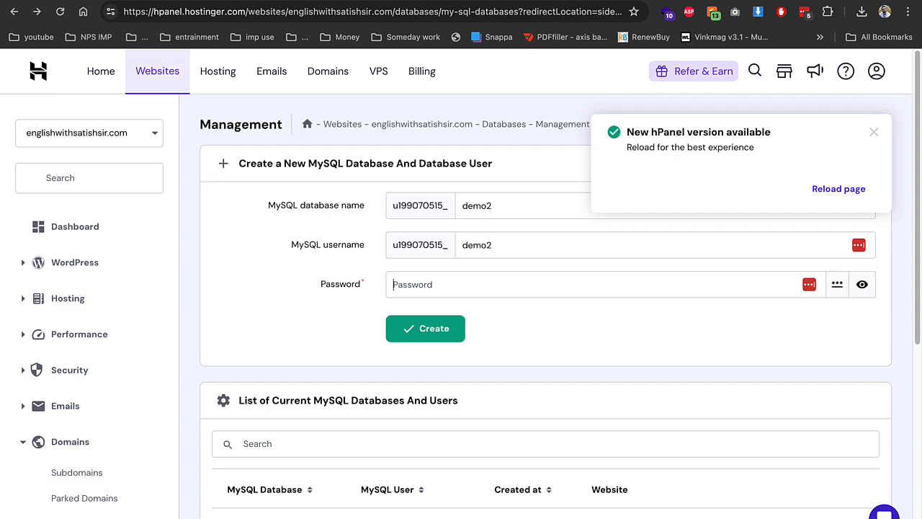
type("•••")
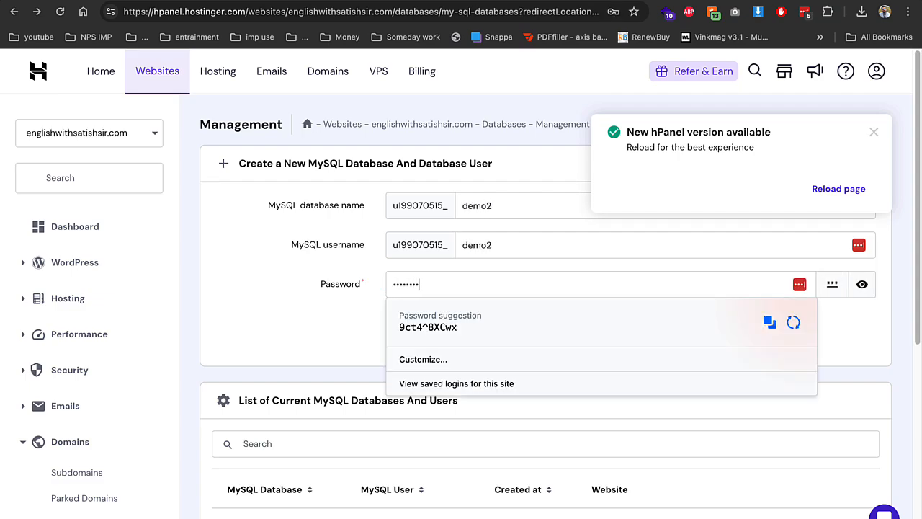
left_click(360, 249)
left_click(422, 329)
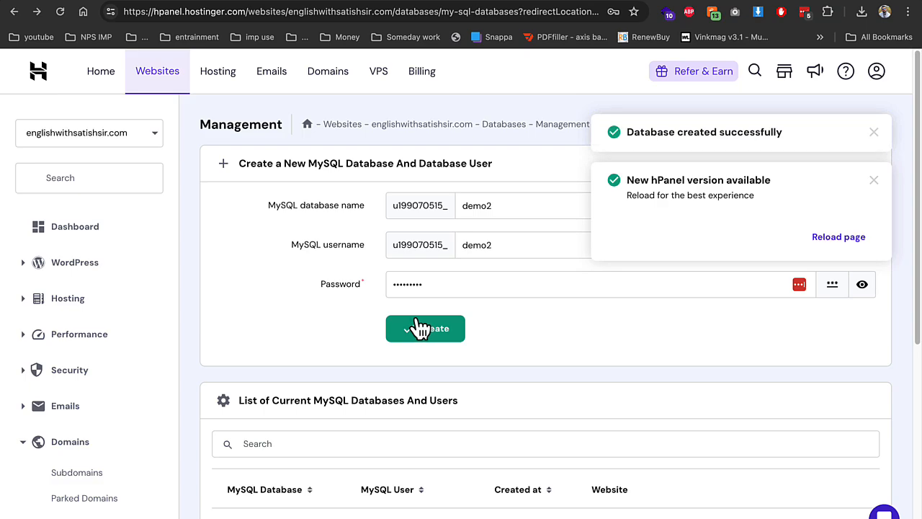
Extract Archive.zip into a folder named demo, choosing the parent folder '..' as destination
left_click(170, 3)
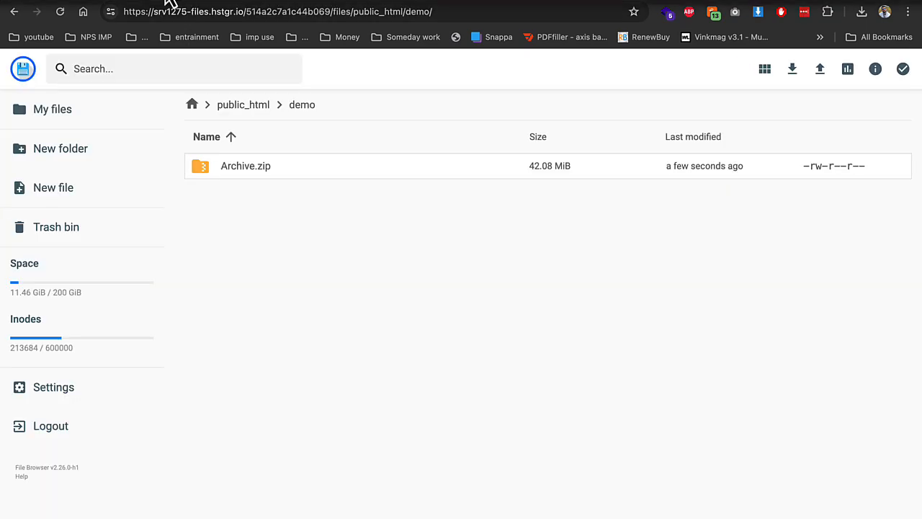
right_click(243, 172)
left_click(285, 352)
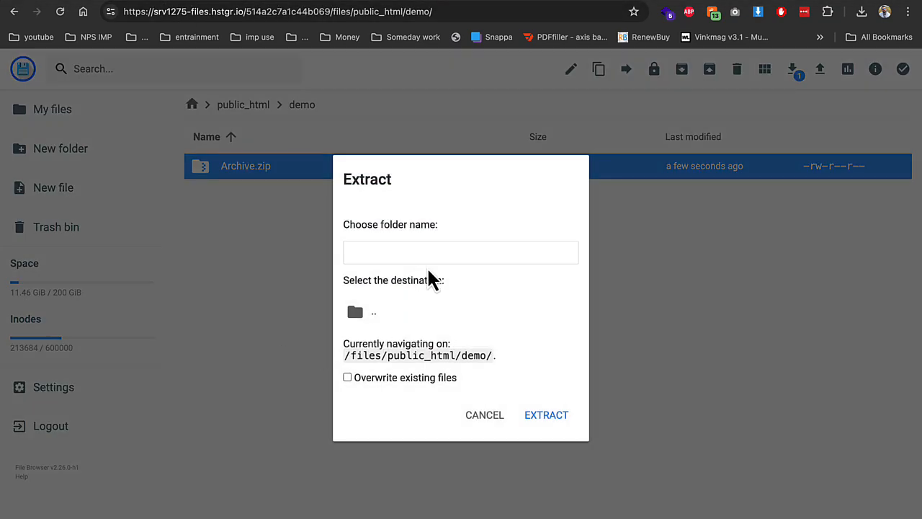
left_click(428, 253)
type("demo")
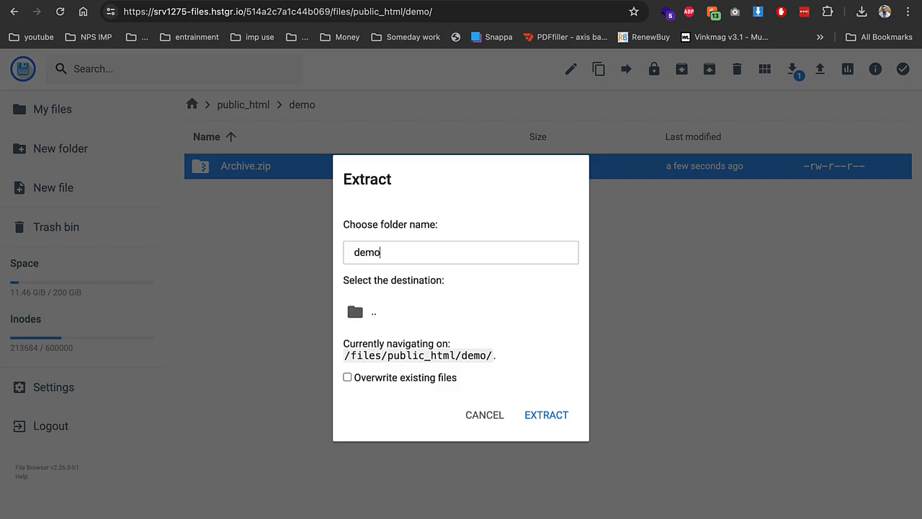
left_click(423, 313)
left_click(546, 423)
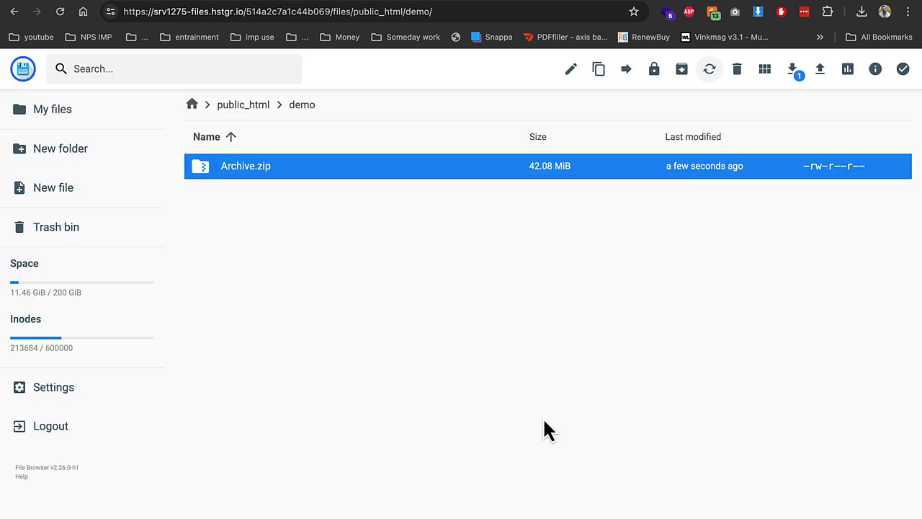
left_click(61, 1)
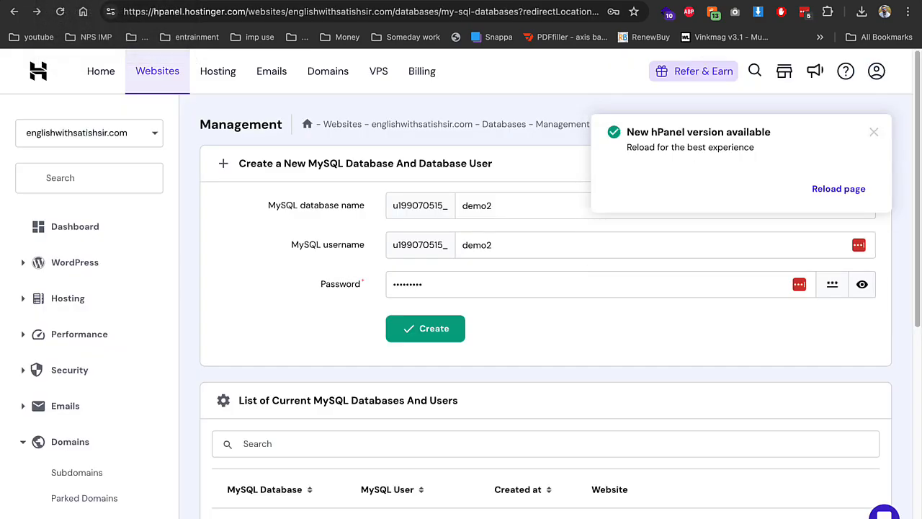
Confirm PHP 8.3 is selected in PHP Configuration, then return to the demo folder listing
scroll(29, 358, "down", 5)
left_click(79, 362)
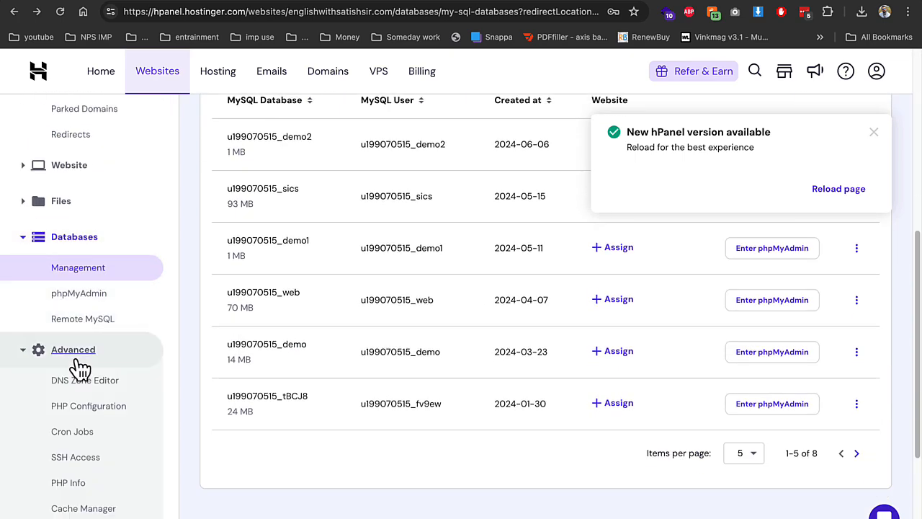
left_click(83, 407)
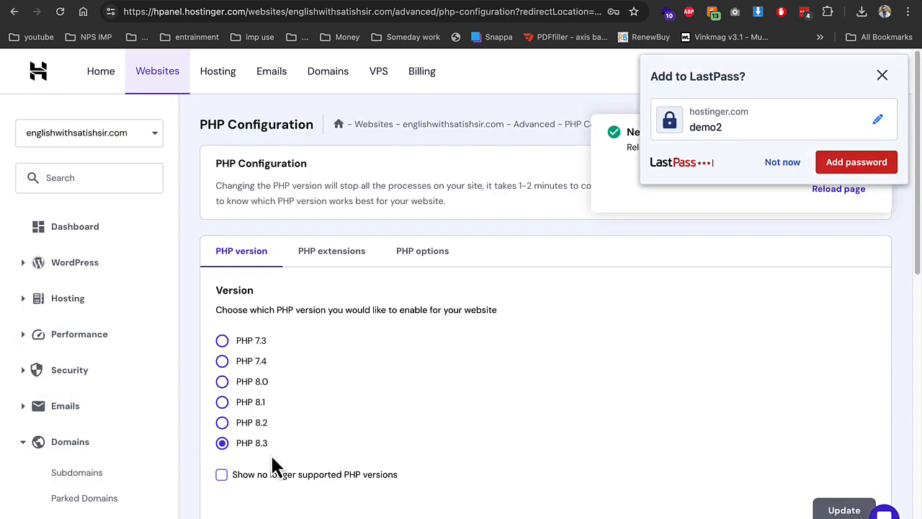
left_click(775, 162)
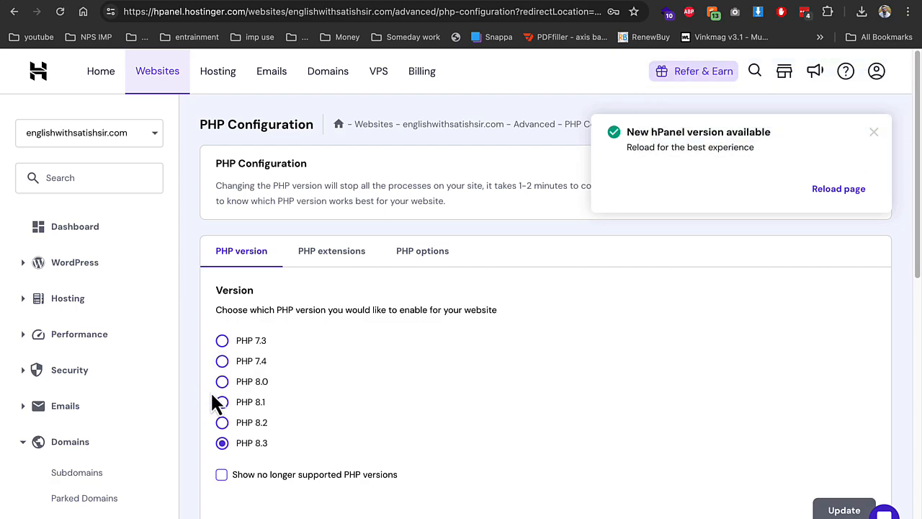
left_click(172, 4)
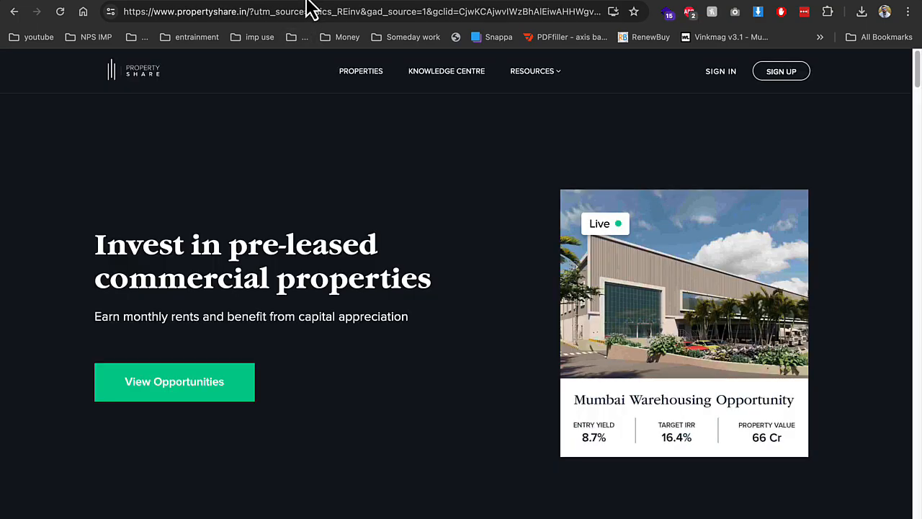
Load demo.englishwithsatishsir.com and accept the installer terms to reach the requirements check
left_click(307, 11)
type("de")
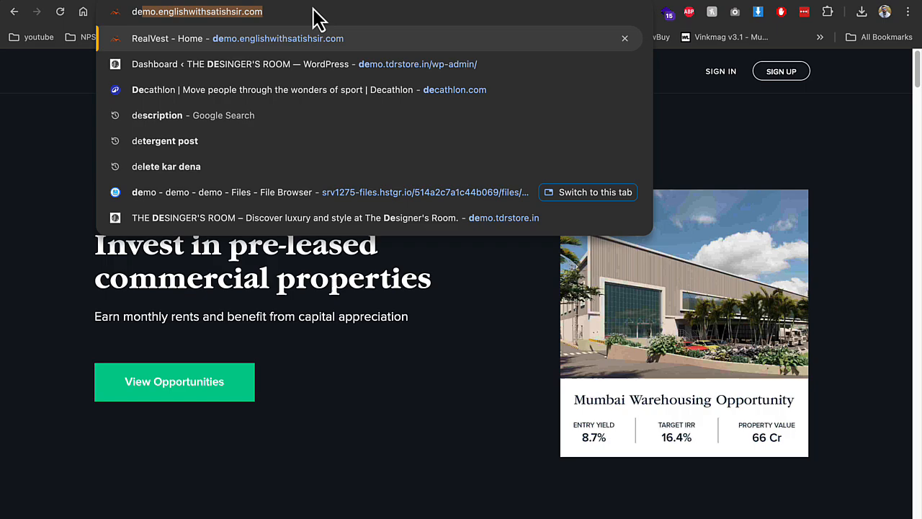
key("Return")
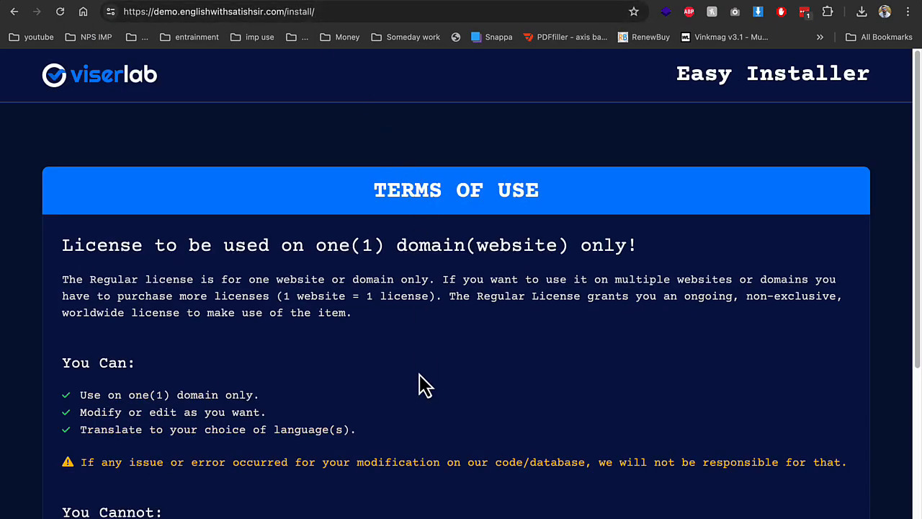
scroll(425, 385, "down", 5)
left_click(725, 406)
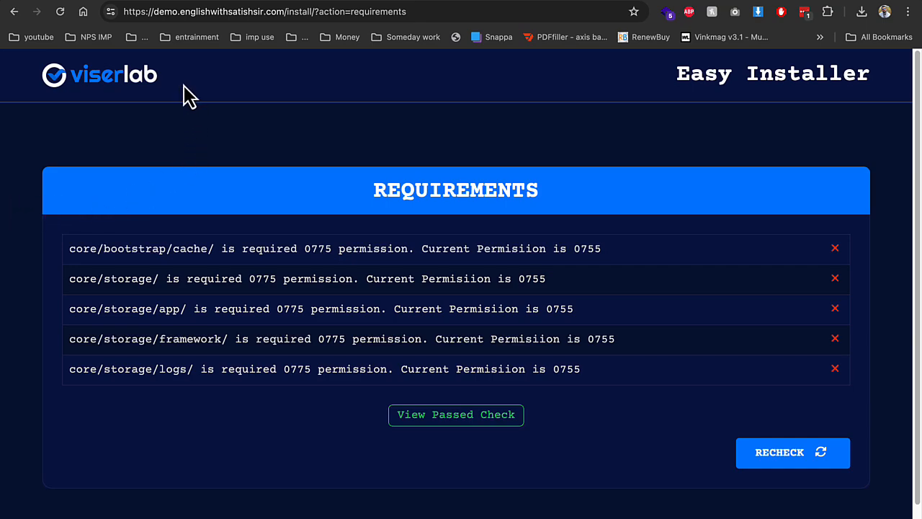
left_click(133, 0)
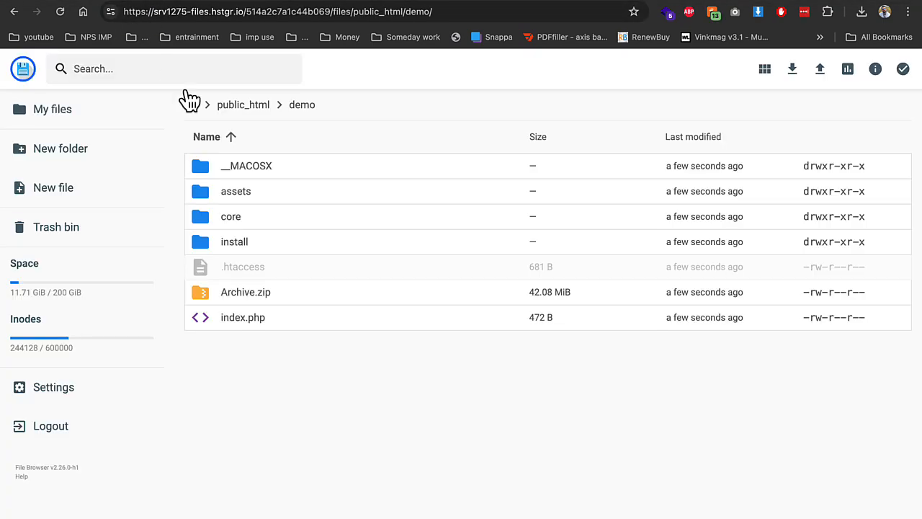
Give the core bootstrap and storage folders group and others write permission (777)
double_click(227, 215)
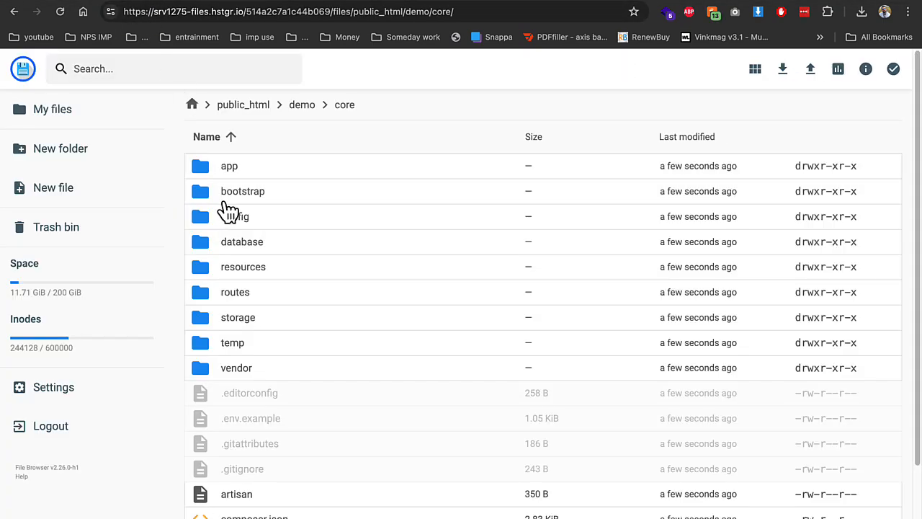
right_click(224, 200)
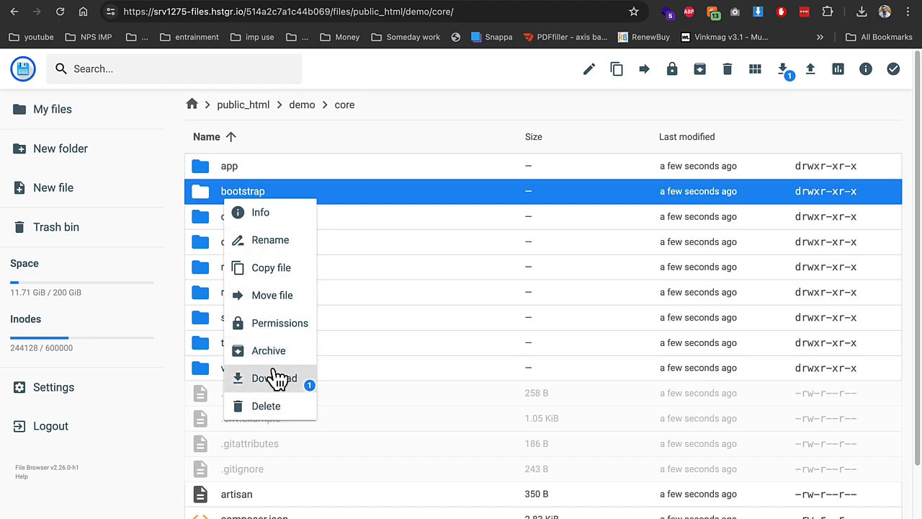
left_click(269, 322)
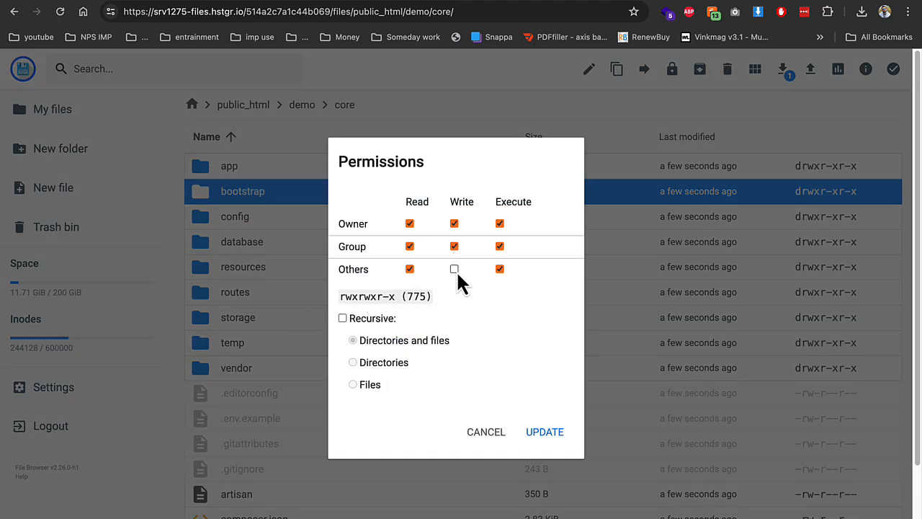
left_click(455, 268)
left_click(545, 433)
right_click(274, 324)
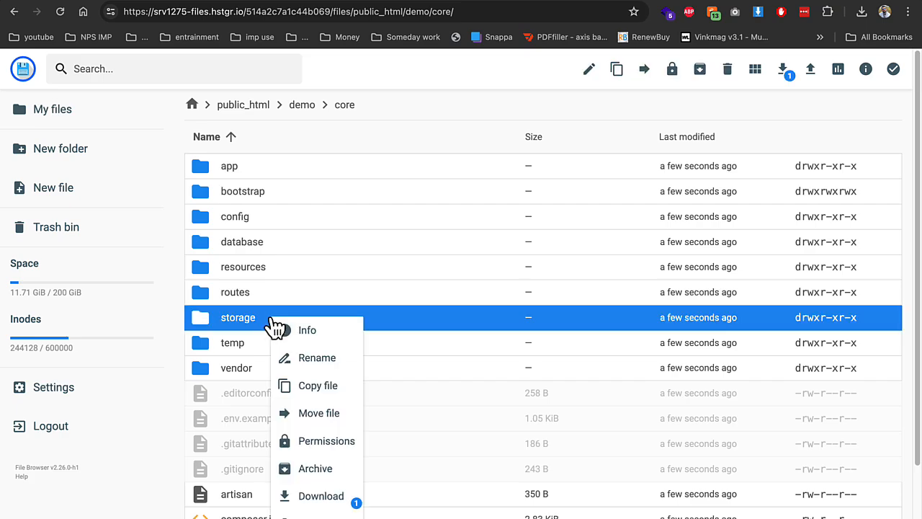
left_click(324, 441)
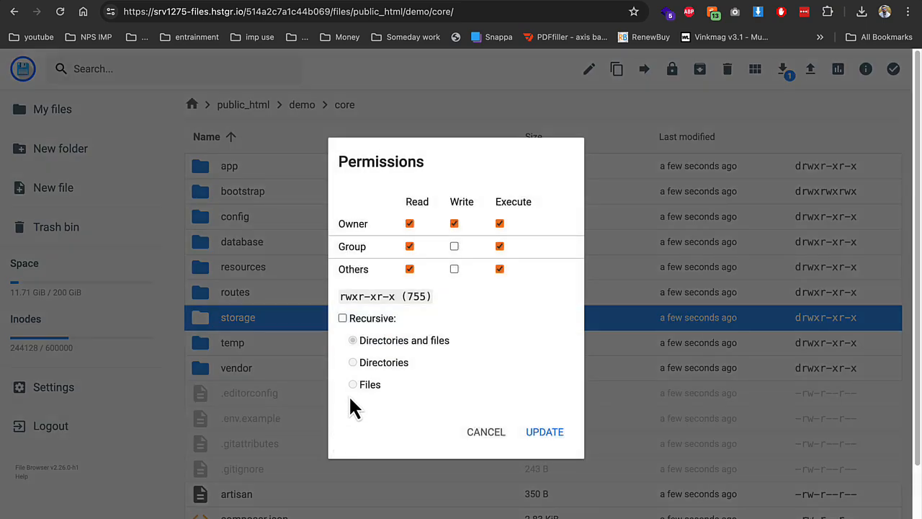
left_click(454, 247)
left_click(455, 269)
left_click(550, 435)
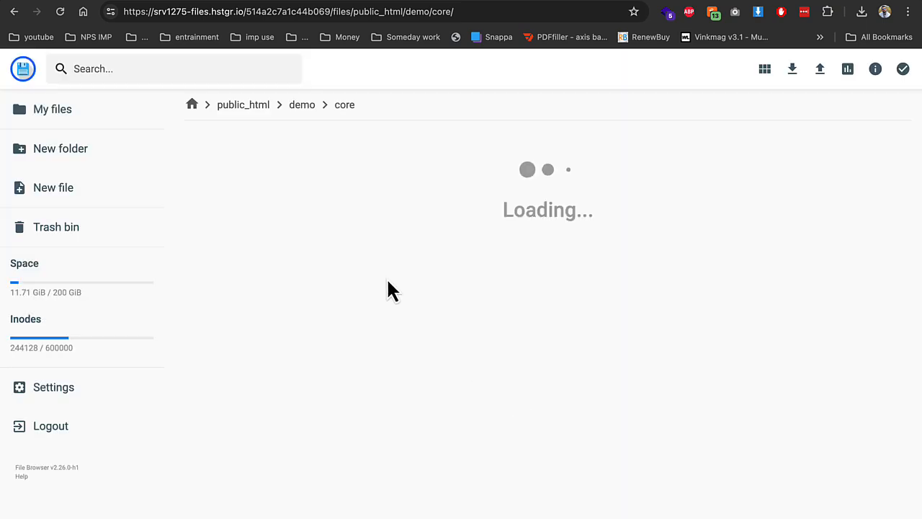
Give the bootstrap/cache folder group and others write permission
double_click(287, 192)
right_click(232, 168)
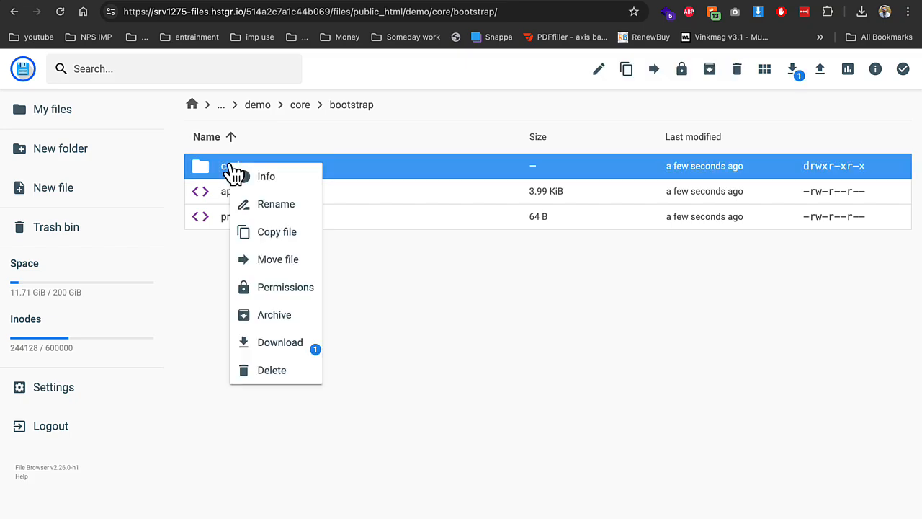
left_click(287, 288)
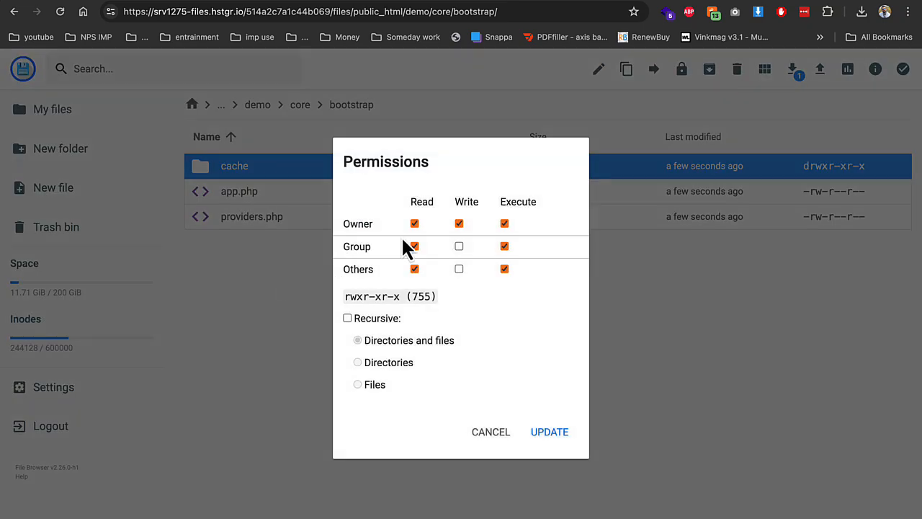
left_click(458, 247)
left_click(458, 268)
left_click(549, 432)
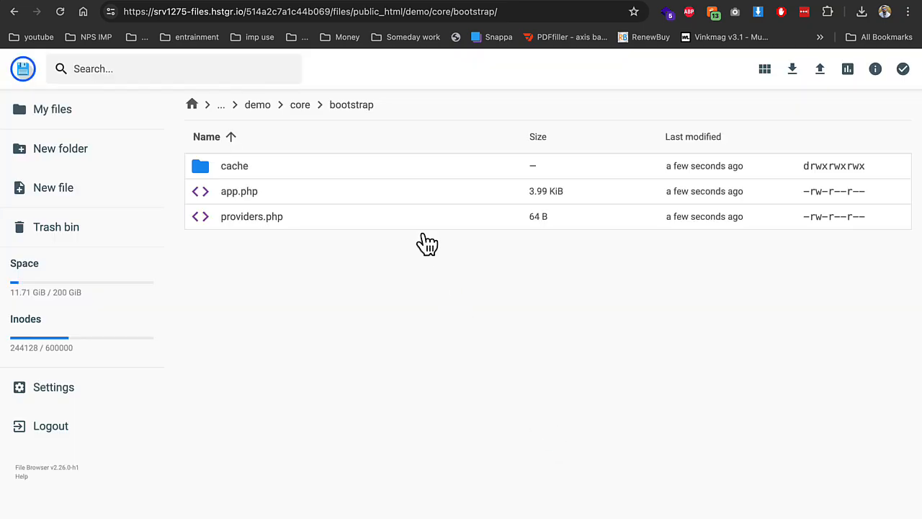
Check the cache folder, go back to core, and reload the installer's requirements check
double_click(289, 169)
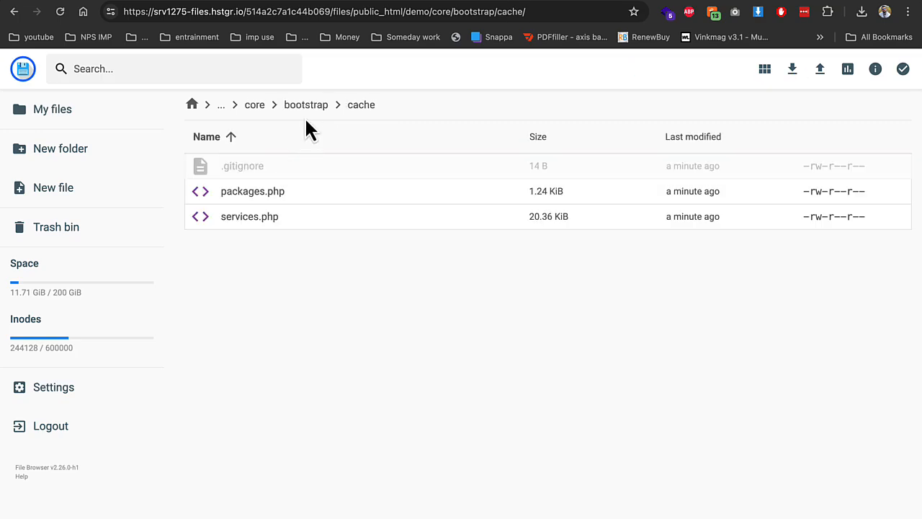
left_click(306, 106)
left_click(303, 106)
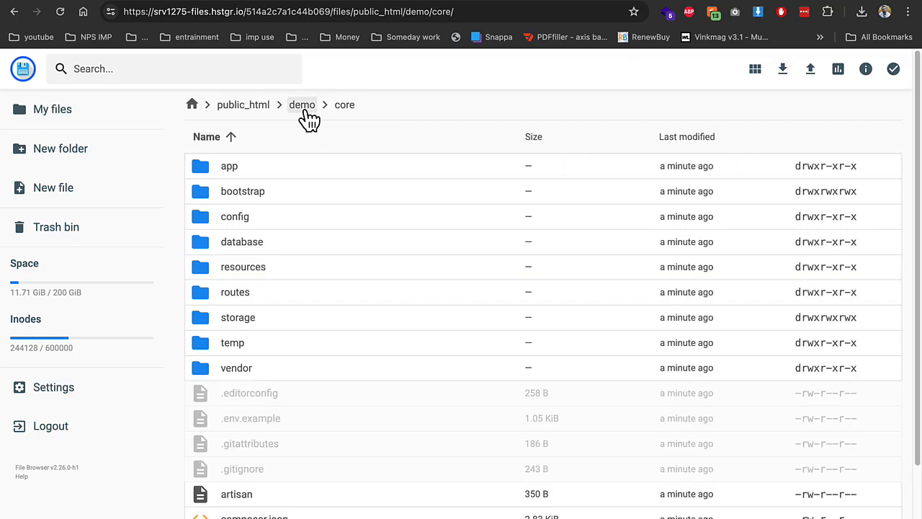
left_click(302, 3)
key("super+r")
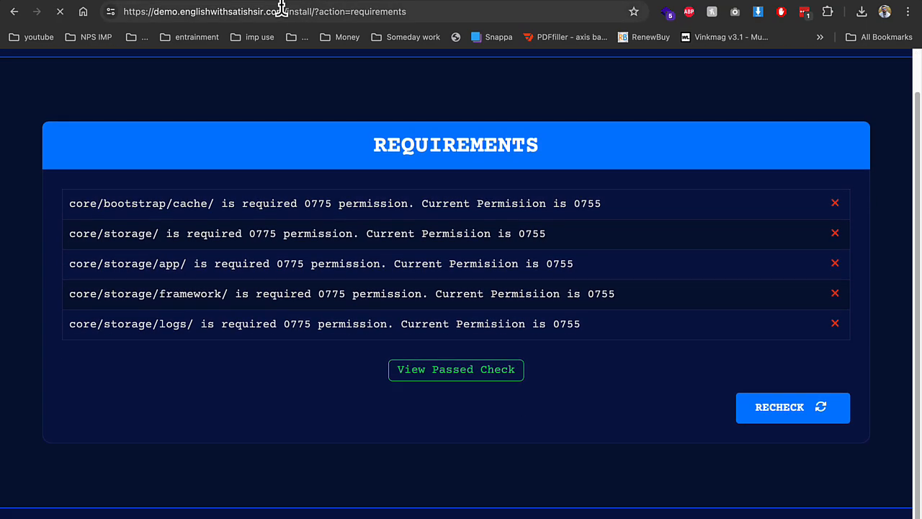
left_click(179, 2)
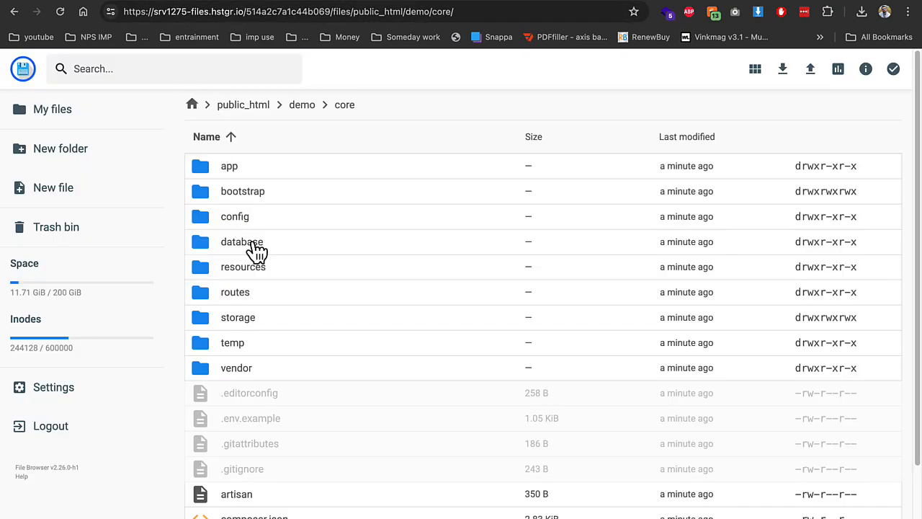
Give the storage/app folder group and others write permission
double_click(259, 317)
right_click(258, 177)
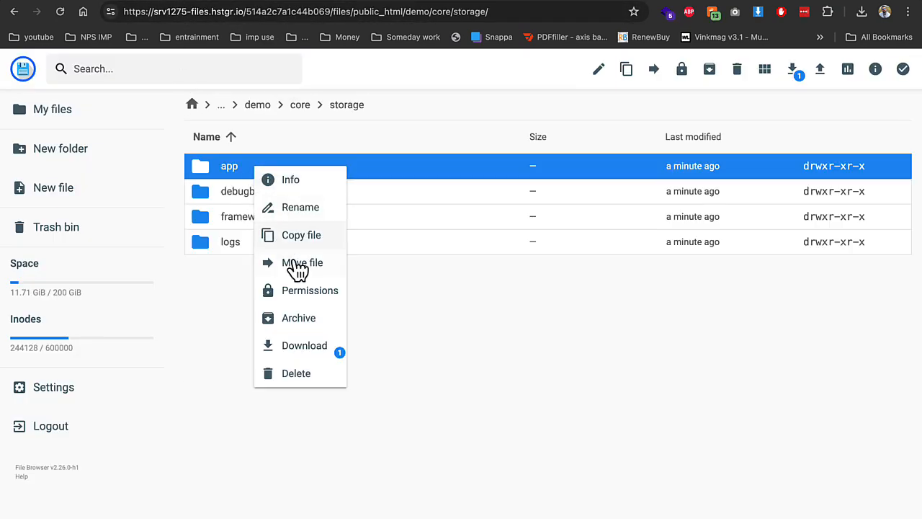
left_click(309, 291)
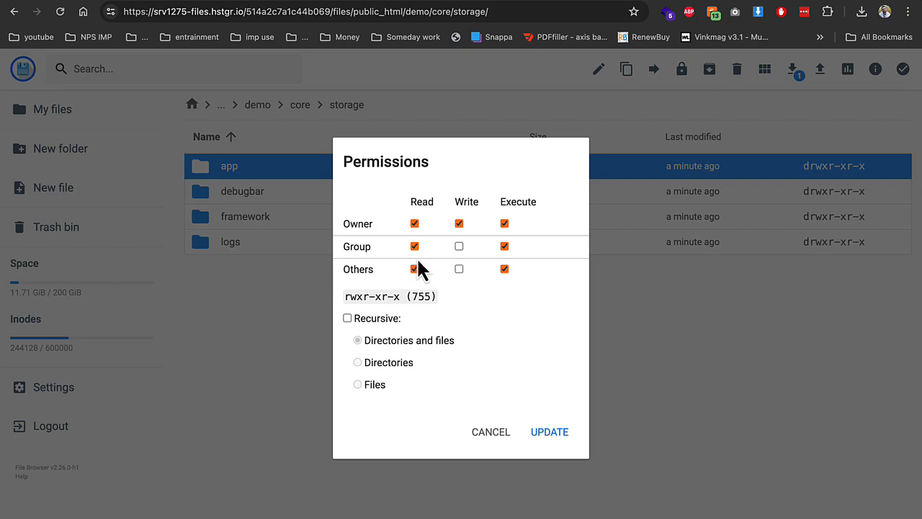
left_click(459, 246)
left_click(459, 268)
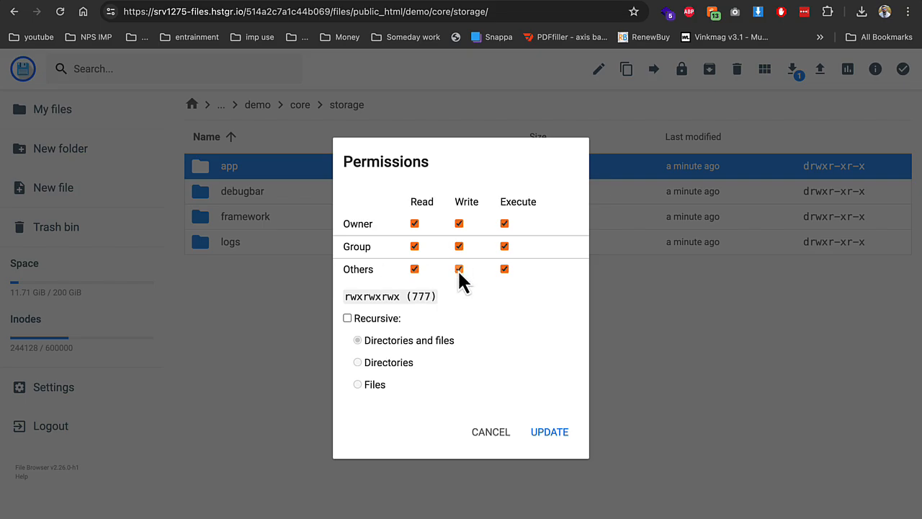
left_click(544, 432)
Make storage/logs writable by group and others, and storage/framework writable by others
right_click(244, 246)
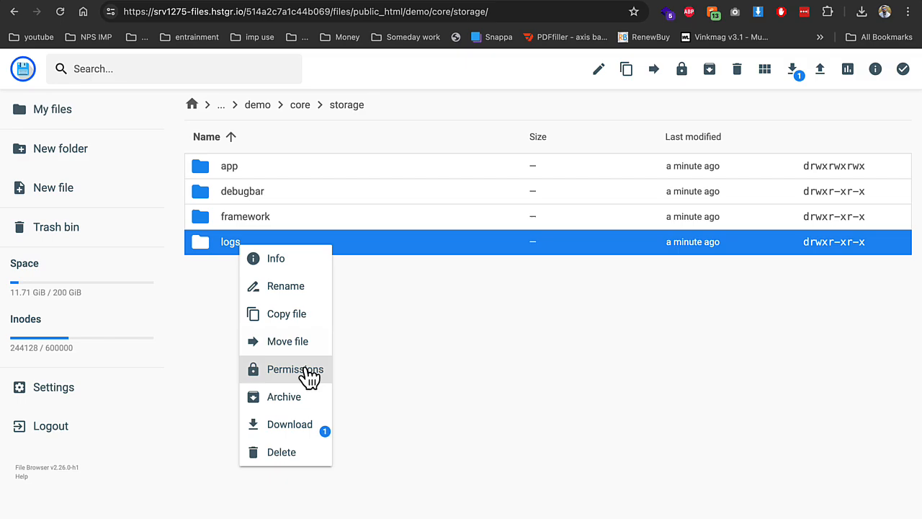
left_click(310, 372)
left_click(459, 247)
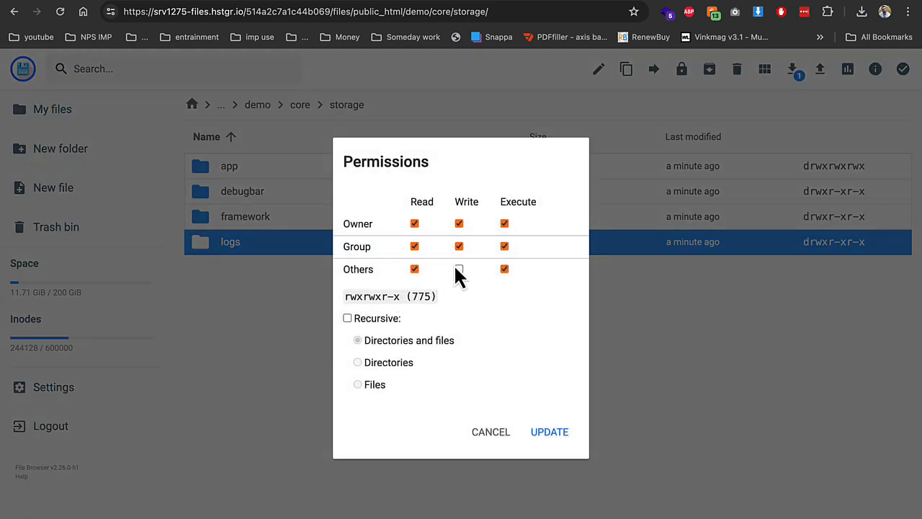
left_click(458, 269)
left_click(565, 433)
right_click(282, 218)
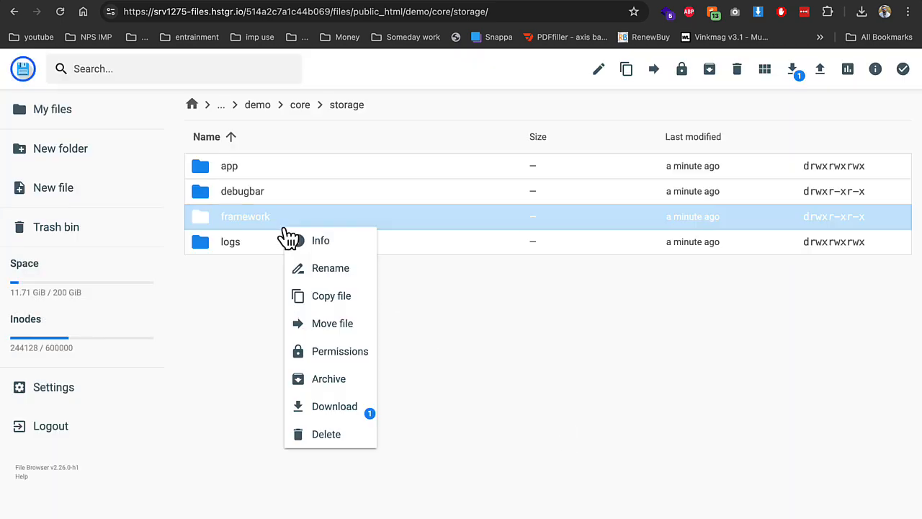
left_click(342, 353)
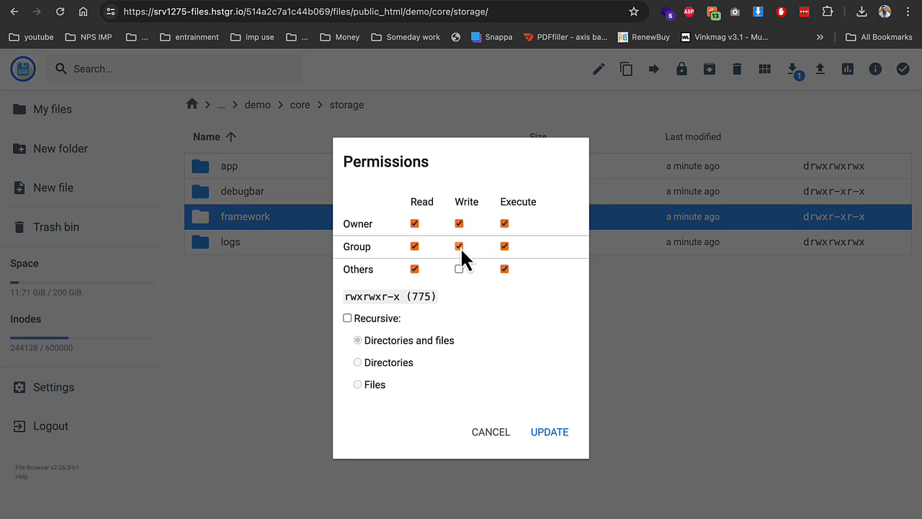
left_click(459, 269)
left_click(549, 433)
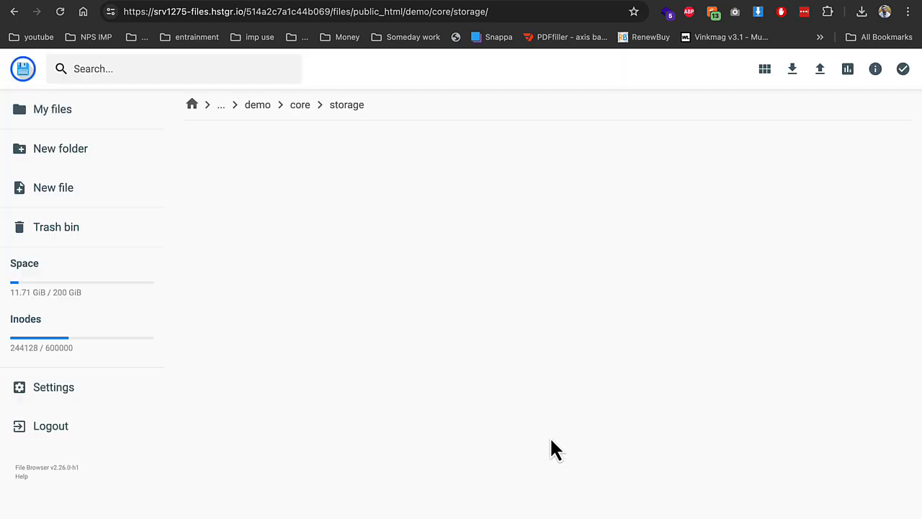
Pass the requirements recheck, then look up the demo2 database details on hPanel's MySQL page
left_click(297, 2)
key("super+r")
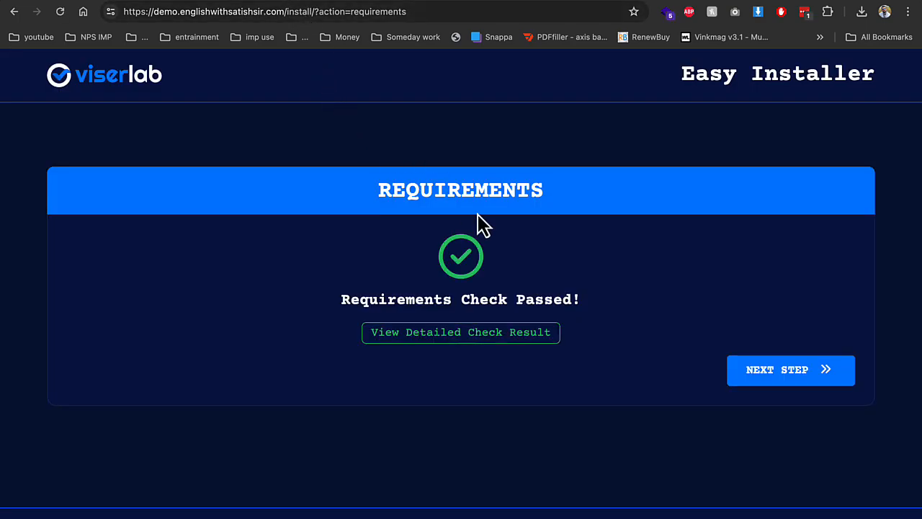
left_click(778, 371)
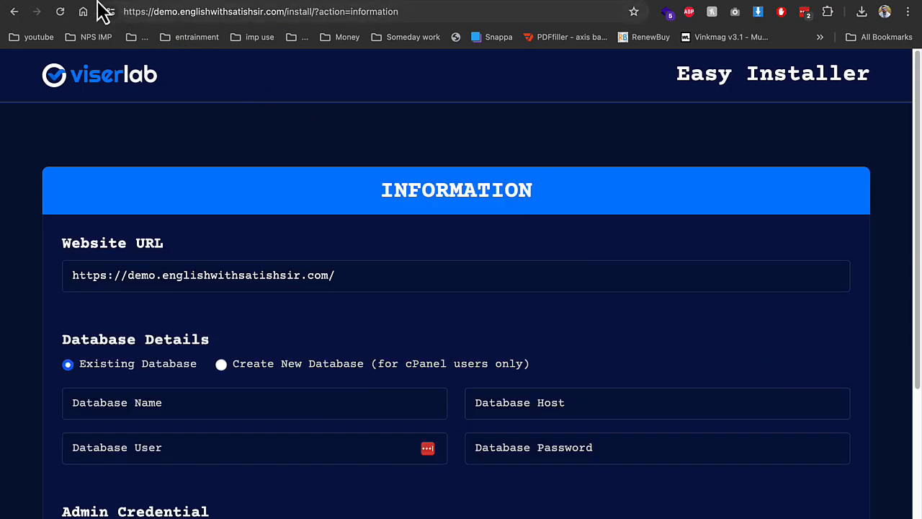
left_click(69, 2)
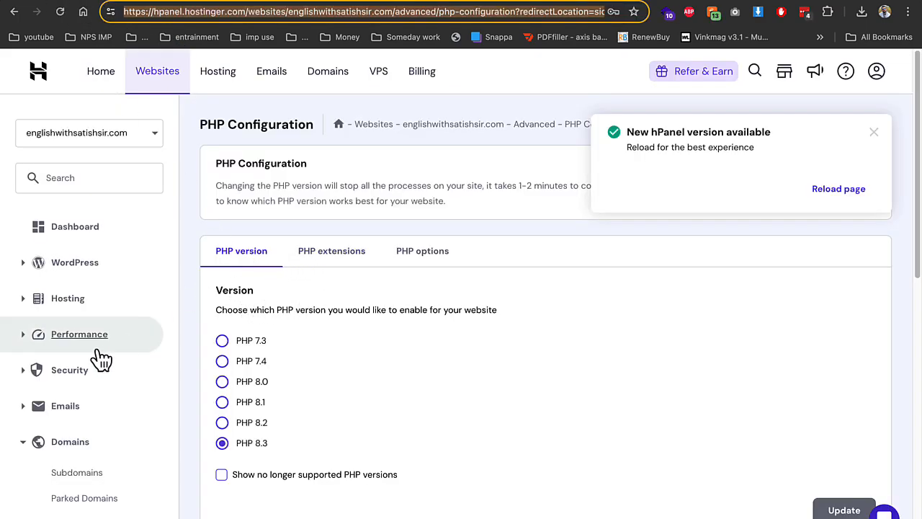
scroll(101, 358, "down", 5)
left_click(85, 318)
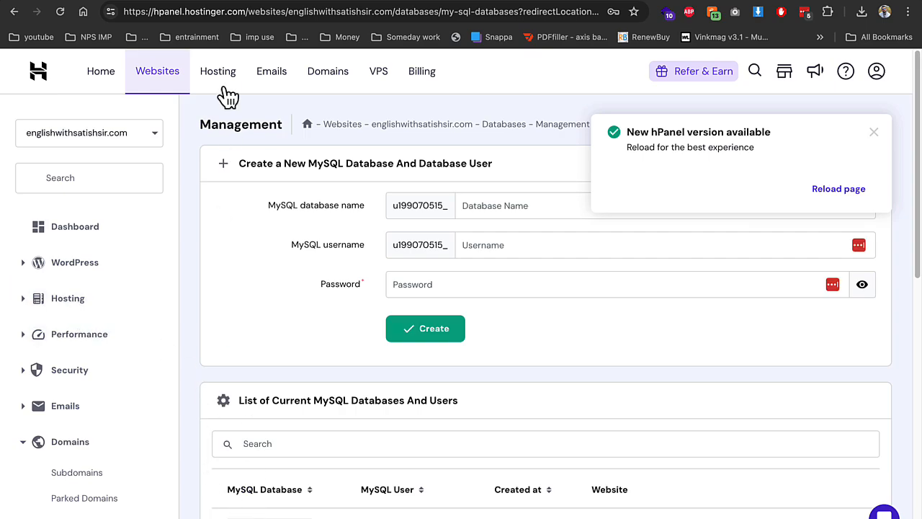
Enter the database name, user, host localhost, and saved password in the installer form
left_click(261, 7)
left_click(243, 403)
key("ctrl+v")
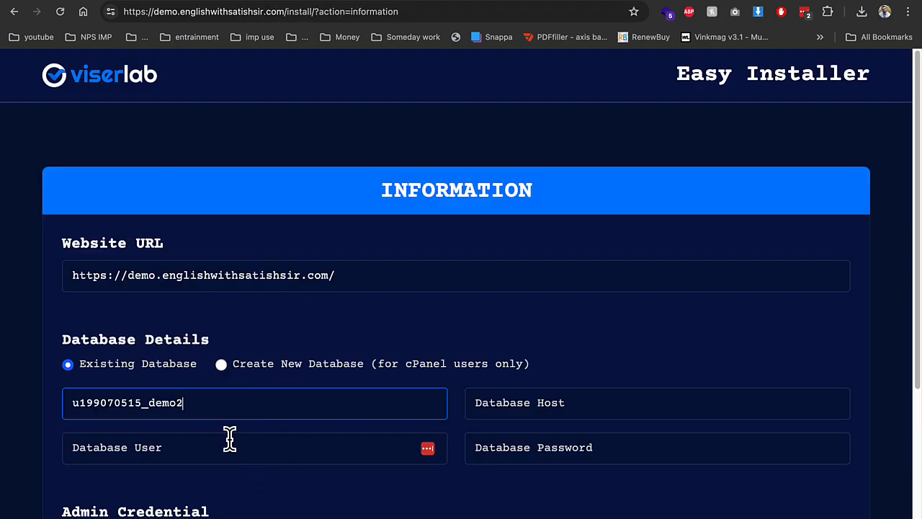
left_click(229, 447)
key("ctrl+v")
left_click(533, 404)
left_click(569, 440)
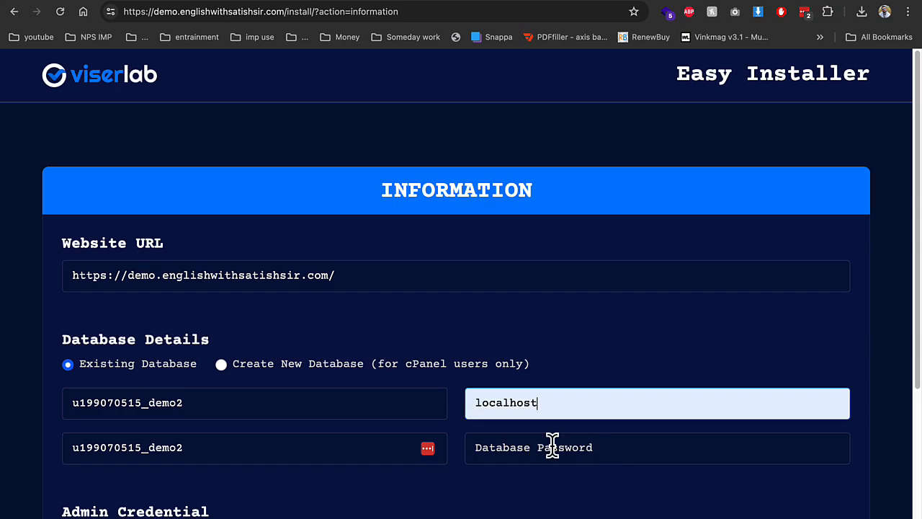
left_click(552, 447)
left_click(574, 487)
scroll(278, 416, "down", 3)
Fill in admin username 'admin', an admin password and email, then start the installation
left_click(157, 339)
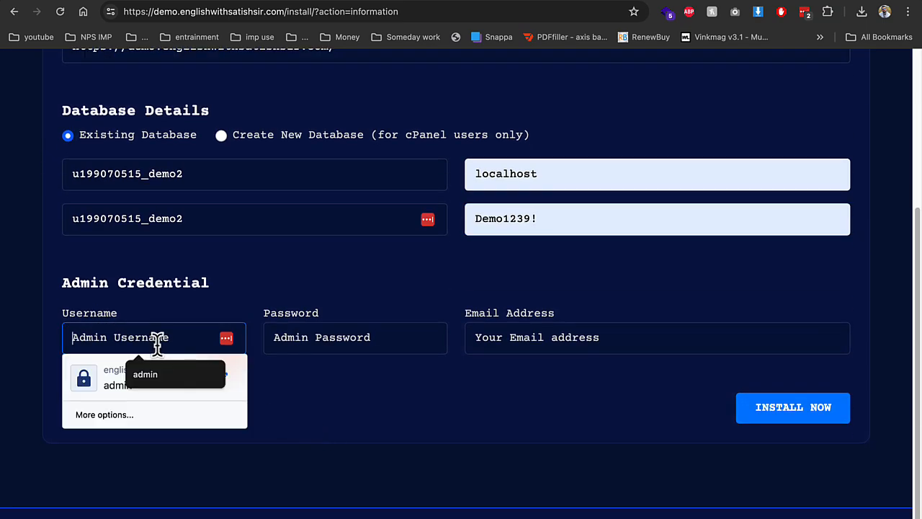
type("admin")
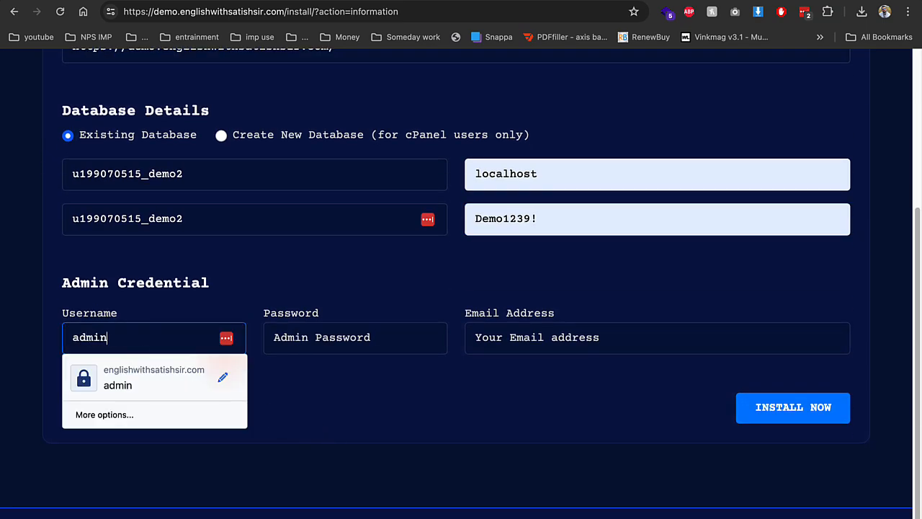
key("Tab")
type("de")
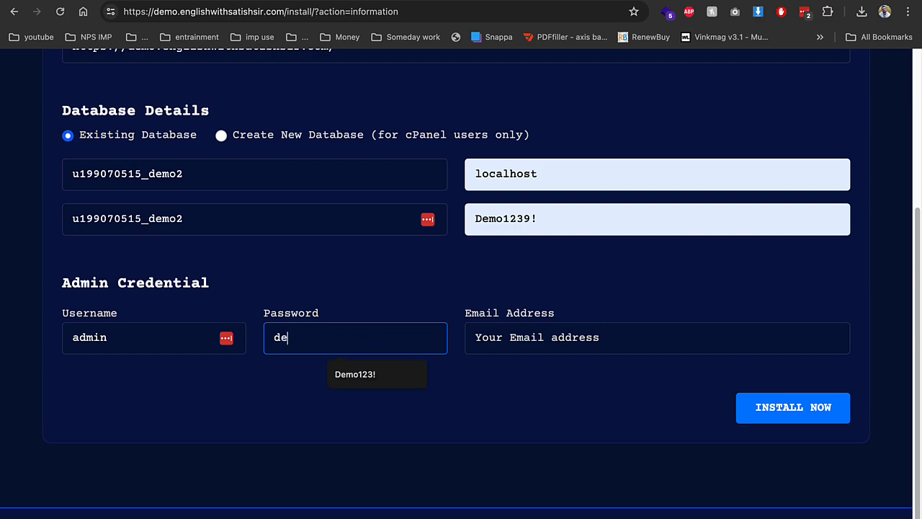
type("m")
key("Down")
key("Return")
key("Tab")
type("de")
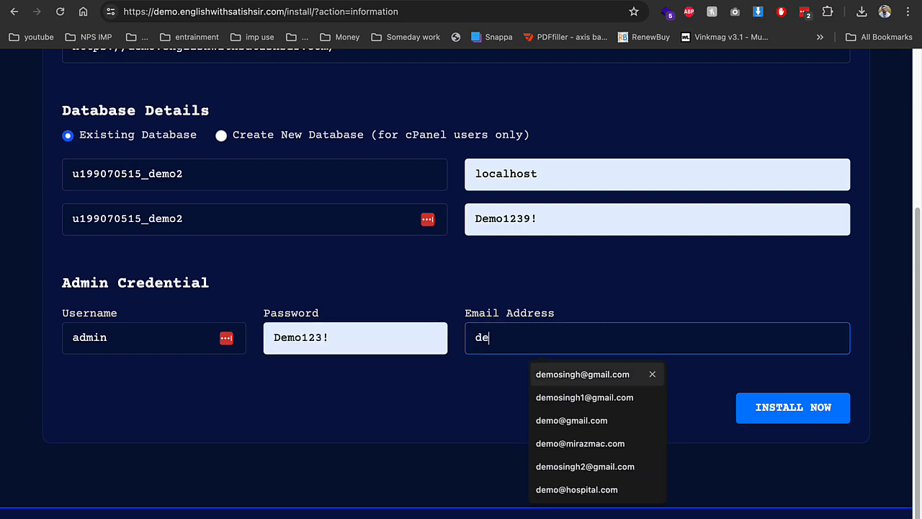
key("Down")
key("Return")
left_click(801, 417)
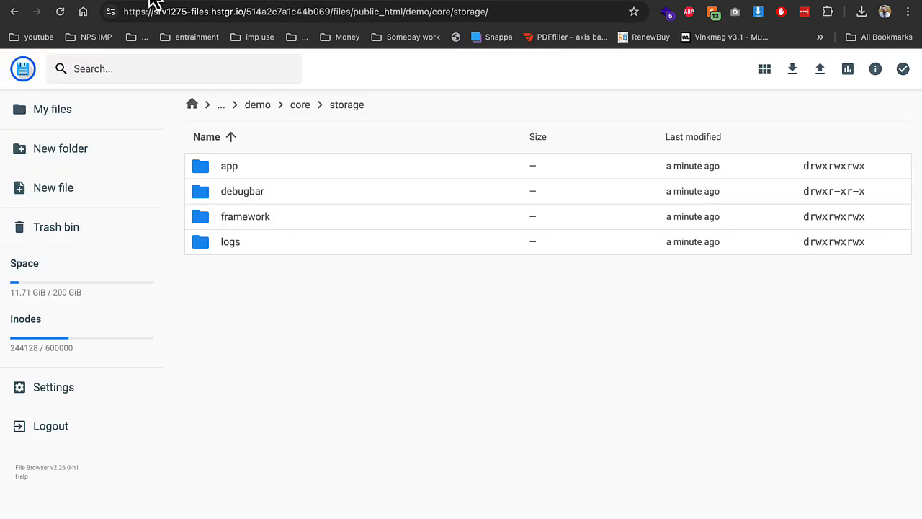
Permanently delete the install folder from demo, then open the newly installed RealVest site
left_click(301, 106)
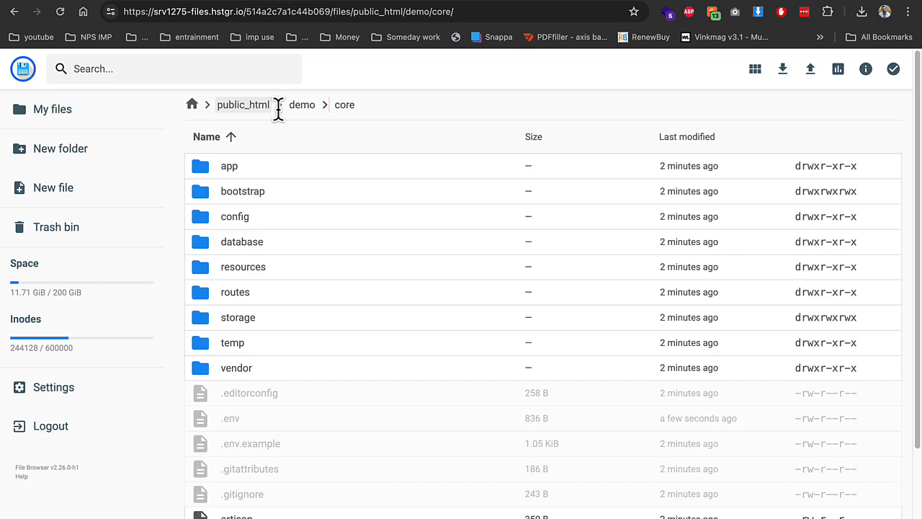
left_click(302, 108)
left_click(252, 242)
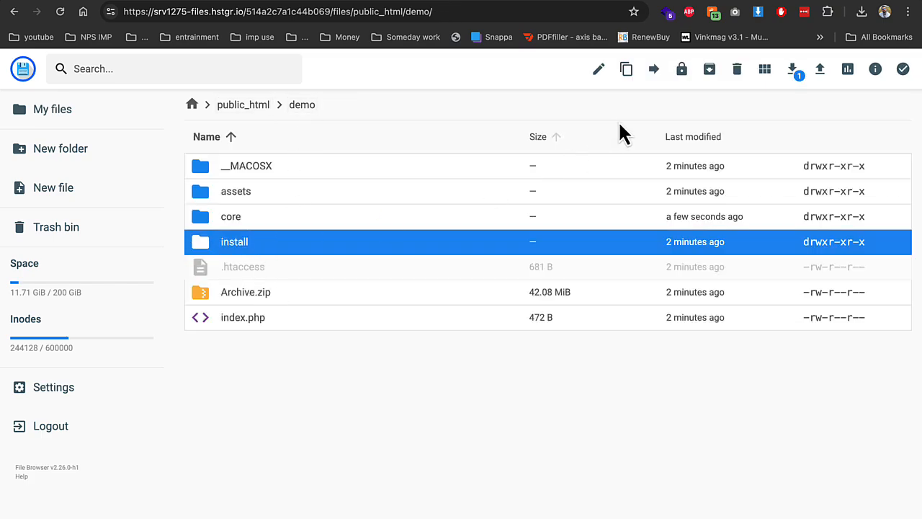
left_click(737, 69)
left_click(550, 328)
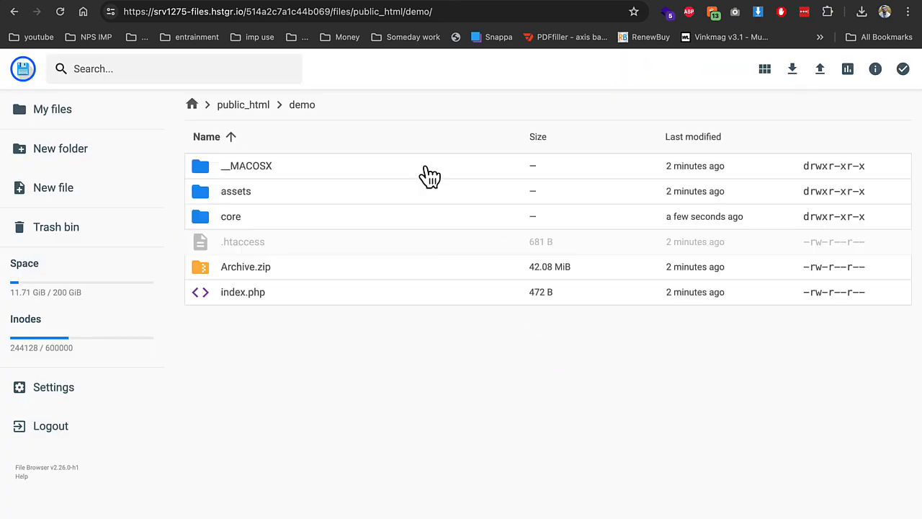
left_click(295, 0)
left_click(381, 515)
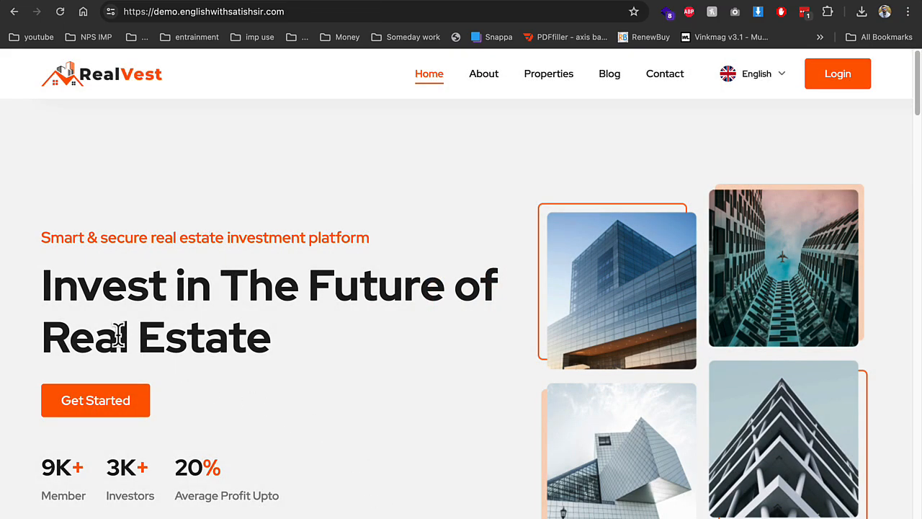
scroll(118, 339, "down", 3)
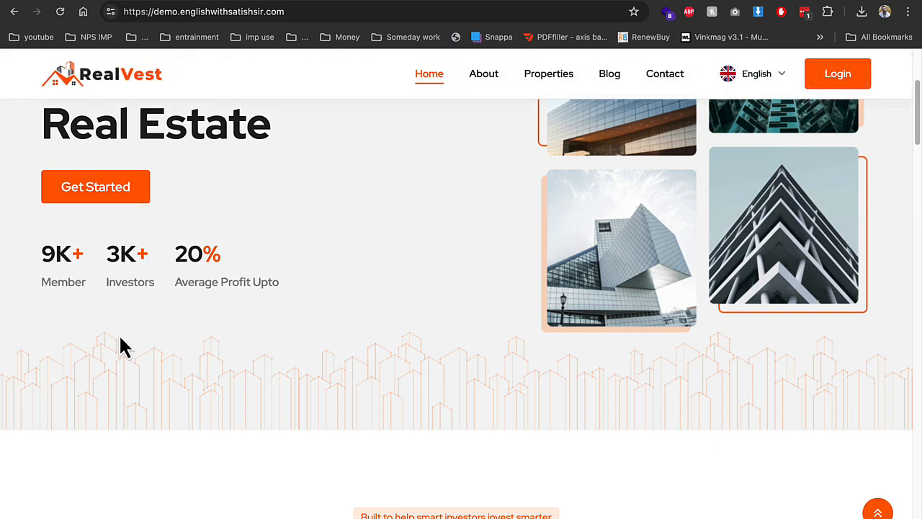
scroll(122, 346, "down", 4)
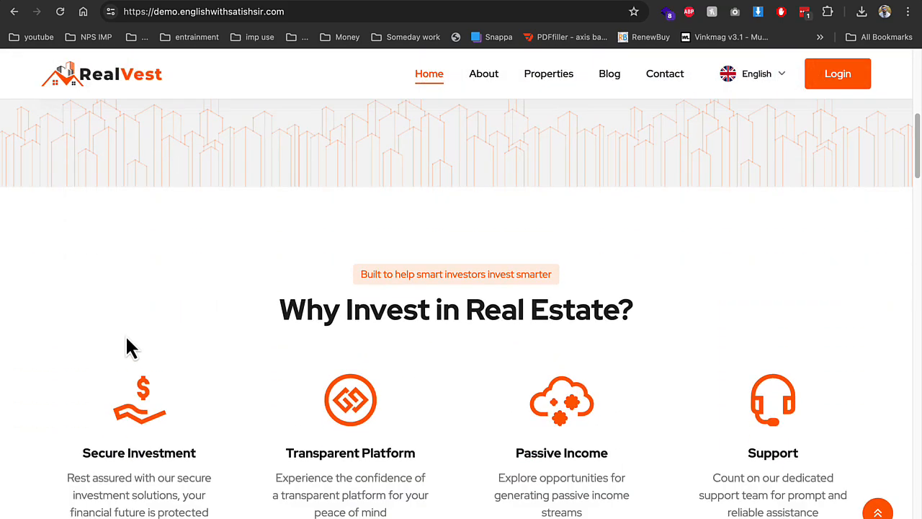
scroll(124, 346, "down", 3)
left_click_drag(288, 257, 854, 317)
scroll(728, 308, "down", 3)
scroll(727, 309, "down", 15)
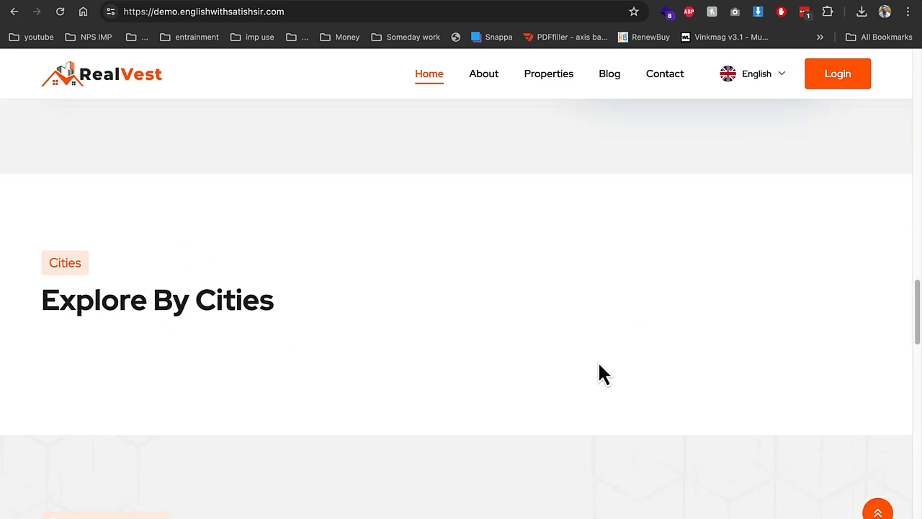
scroll(599, 365, "down", 4)
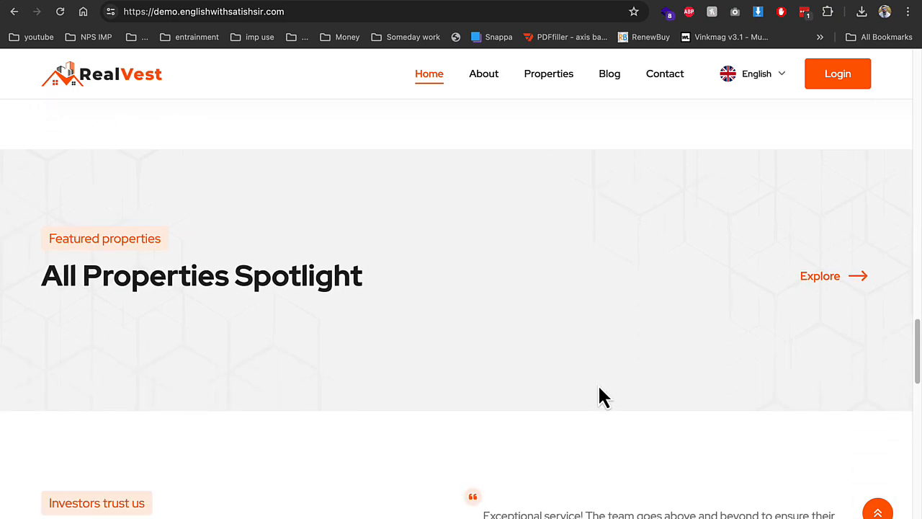
left_click(359, 13)
left_click(359, 13)
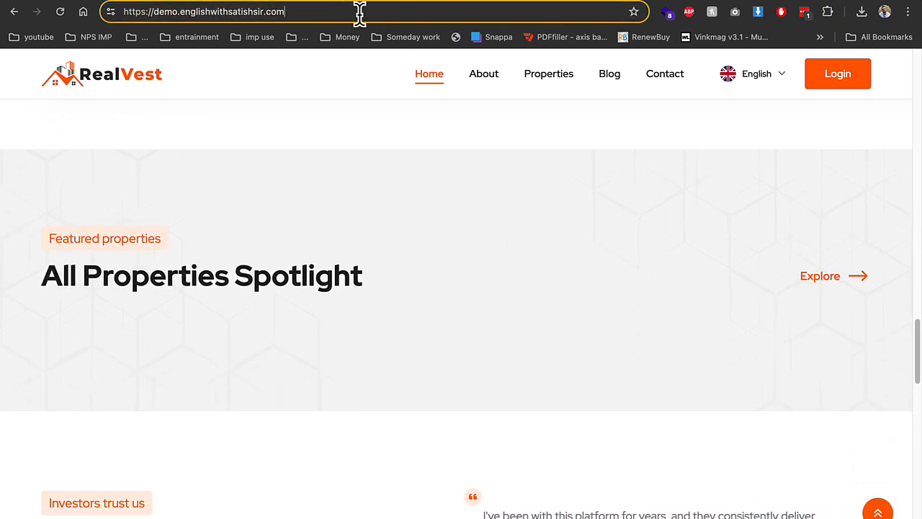
type("/admin")
Load the /admin login page and sign in with the admin password, declining LastPass updates
key("Return")
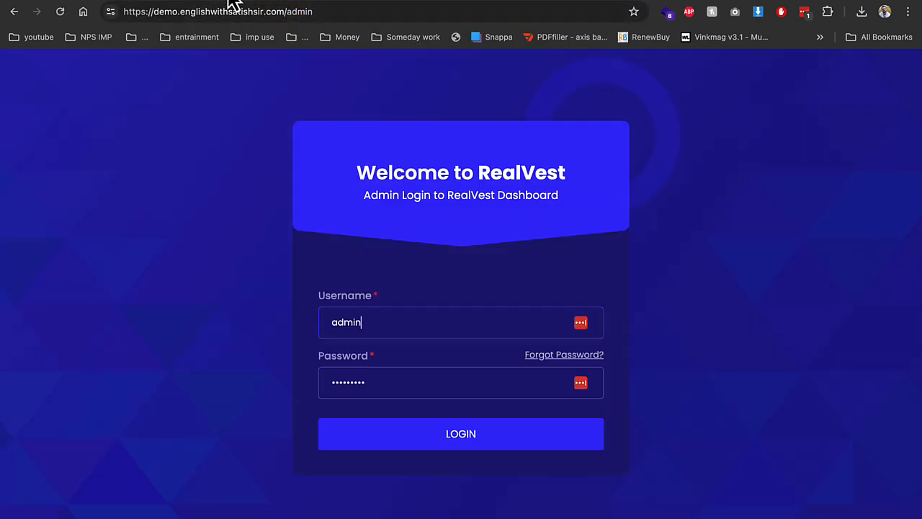
double_click(469, 377)
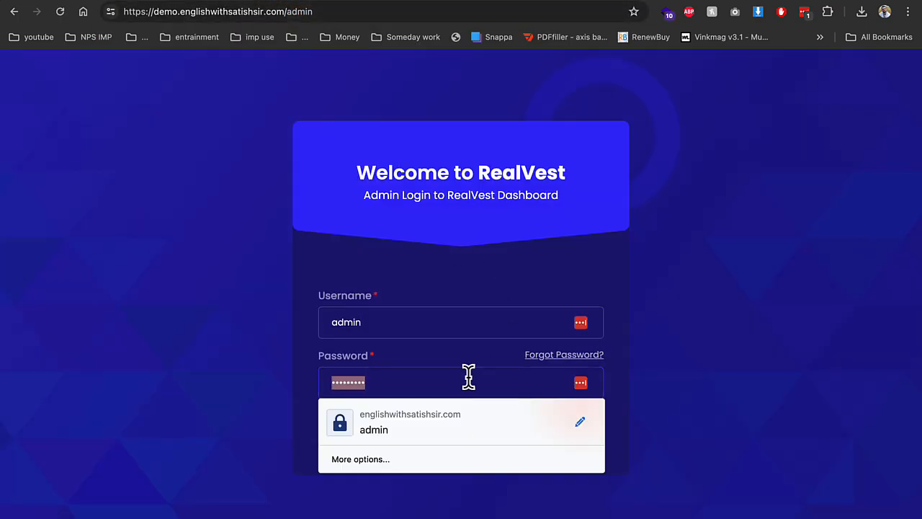
type("•")
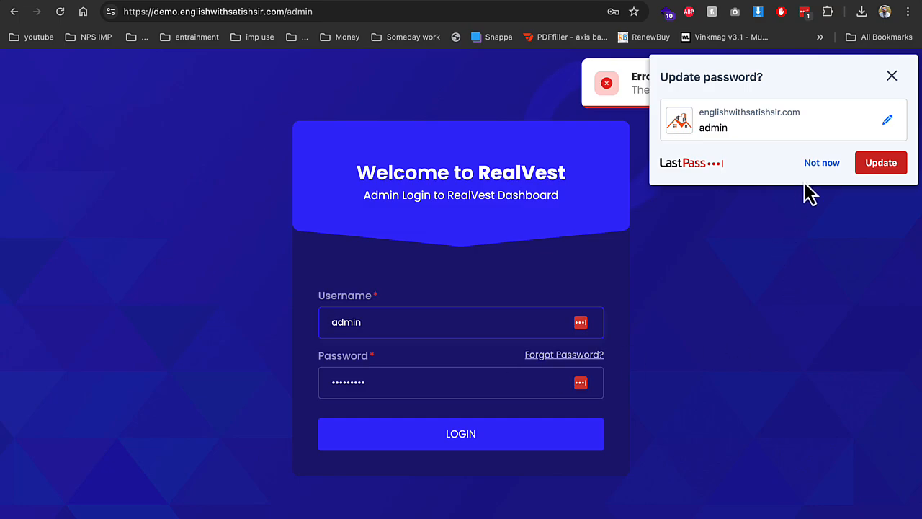
left_click(819, 165)
double_click(351, 359)
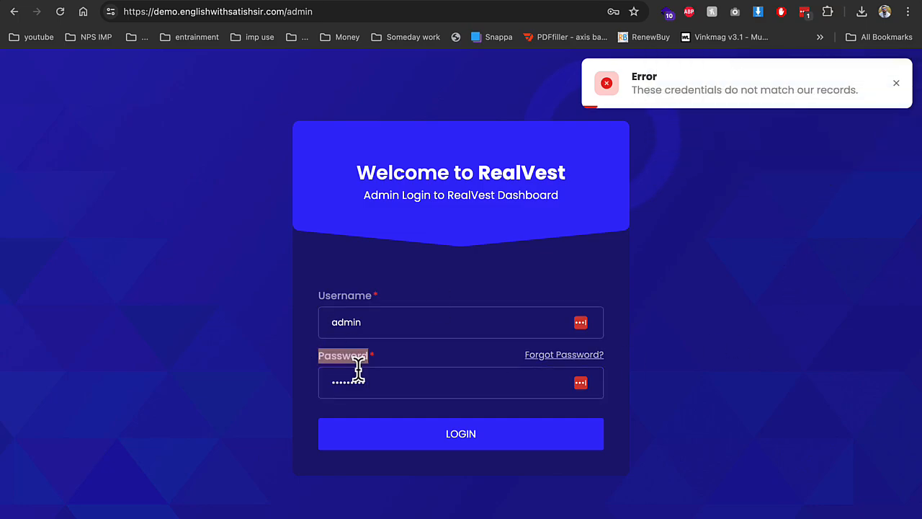
left_click(359, 372)
double_click(362, 386)
type("•")
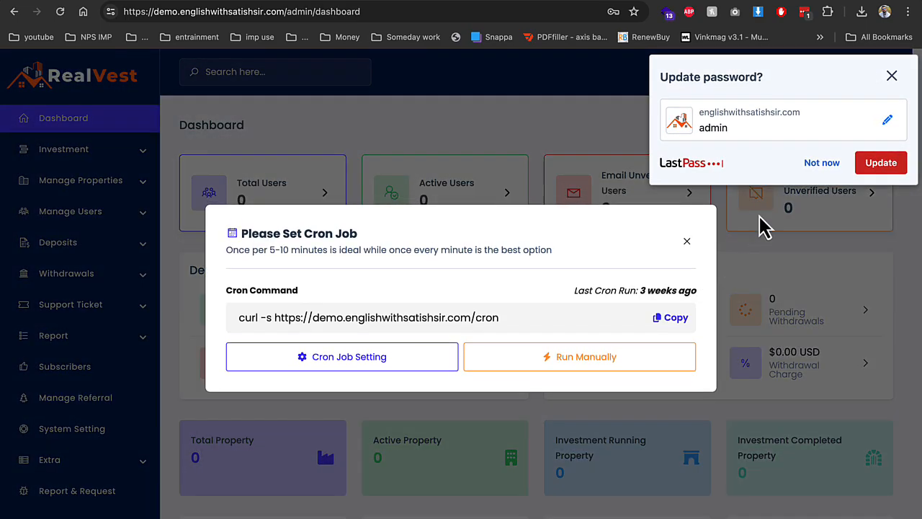
left_click(807, 165)
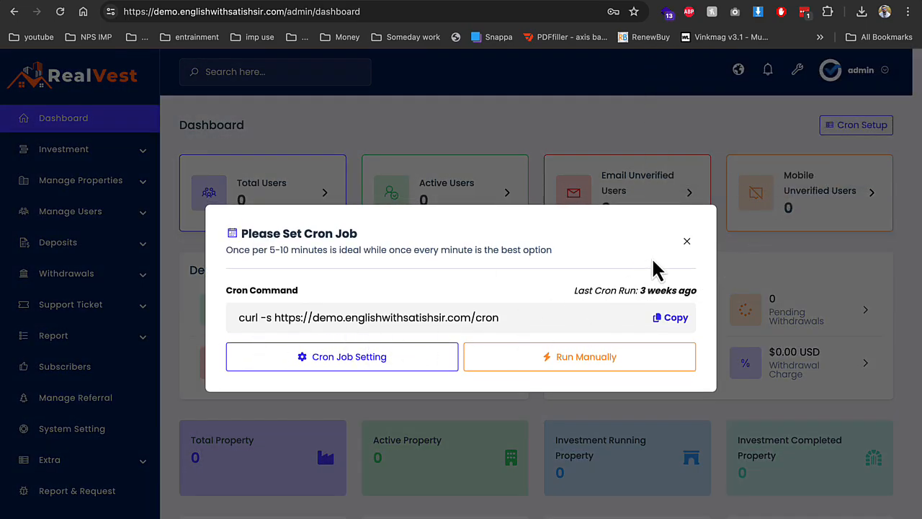
Dismiss the cron job reminder and open System Setting from the sidebar
left_click(686, 241)
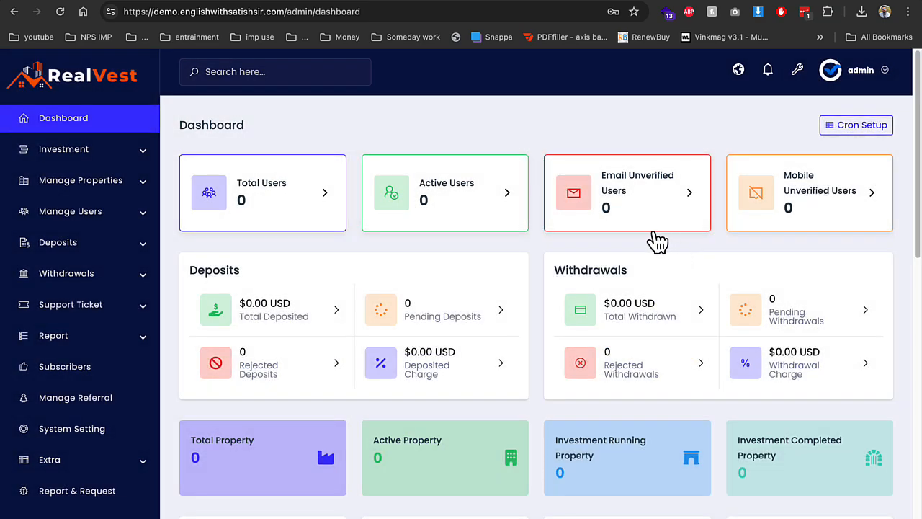
scroll(92, 466, "down", 1)
left_click(92, 464)
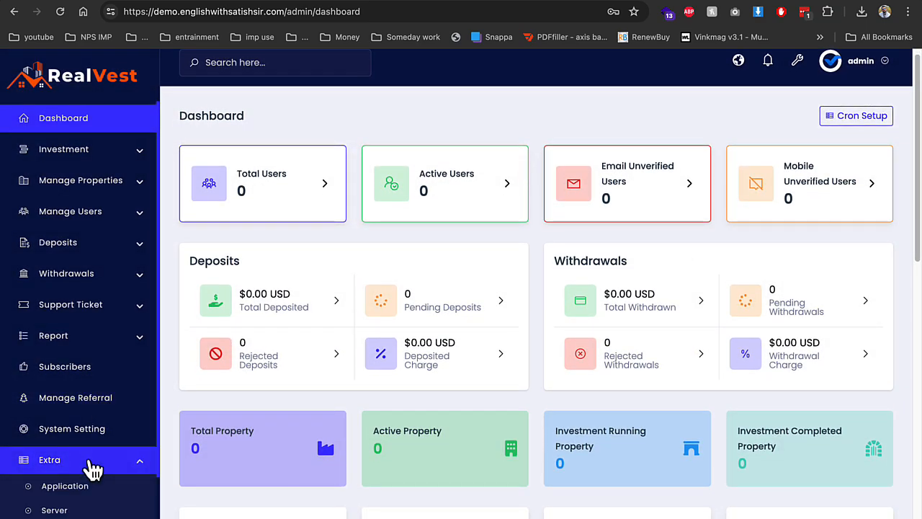
scroll(93, 469, "down", 1)
left_click(94, 351)
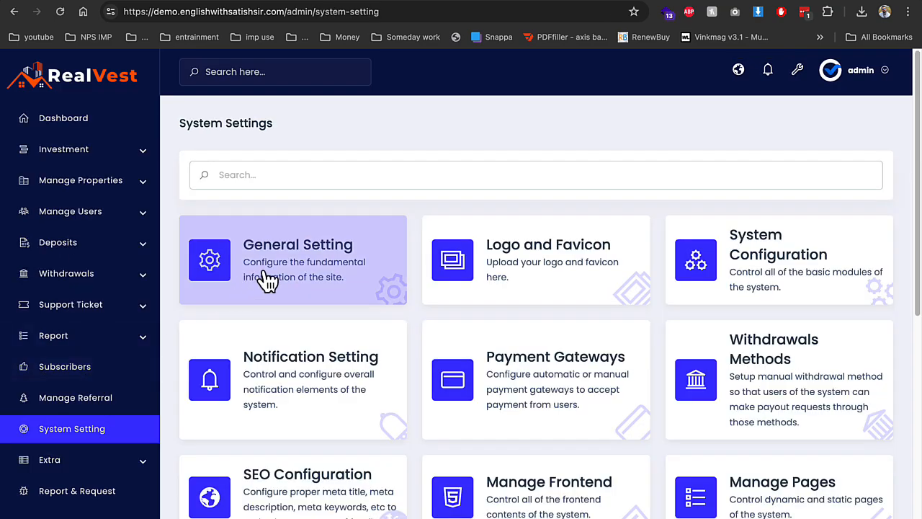
Look over General Setting, trying a brownish base colour, then the Logo and Favicon settings
left_click(266, 280)
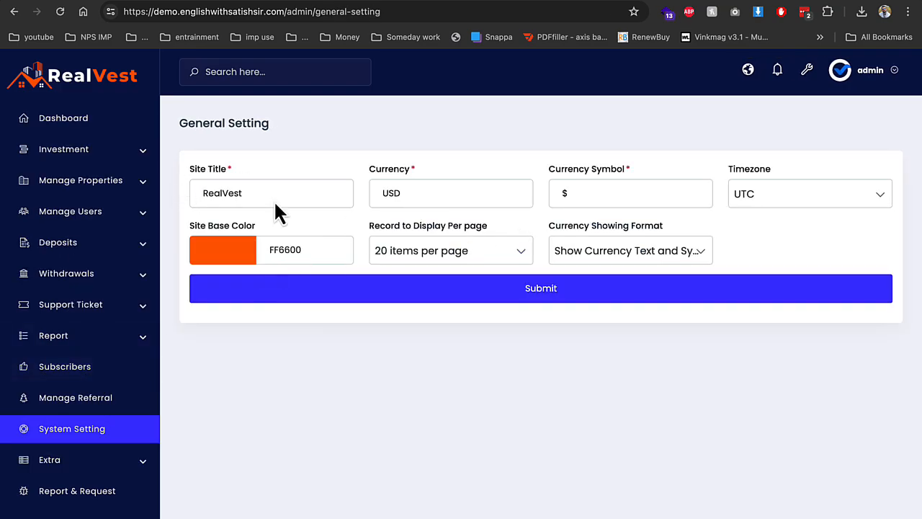
left_click(207, 250)
left_click(244, 290)
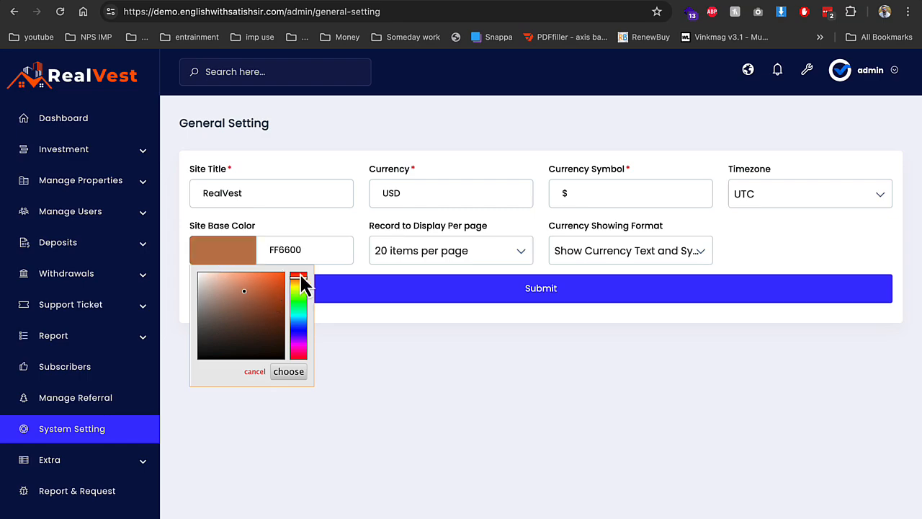
left_click(403, 268)
left_click(13, 12)
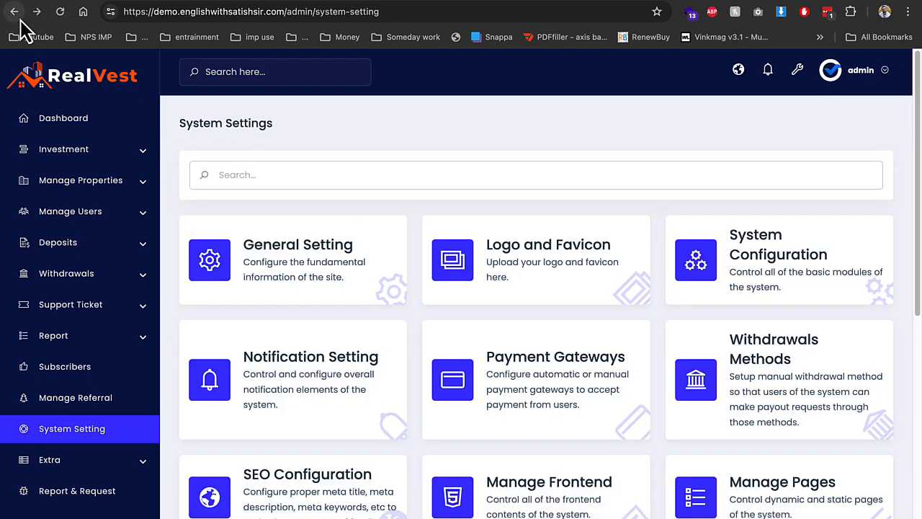
left_click(524, 254)
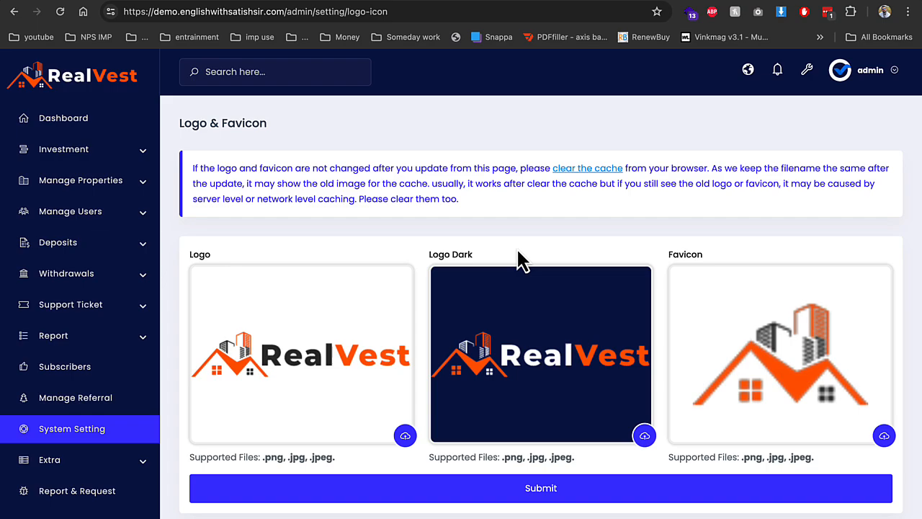
left_click(9, 12)
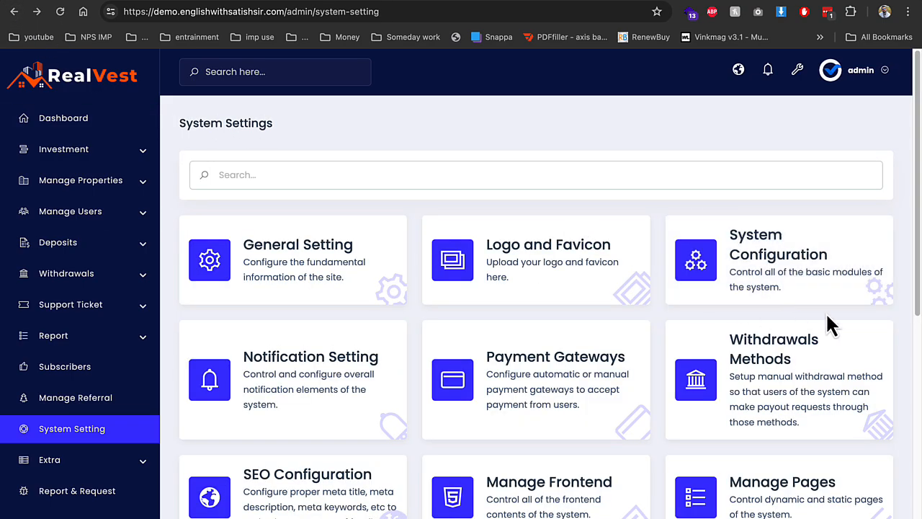
In System Configuration, disable Force SSL and KYC Verification
left_click(797, 286)
left_click(812, 240)
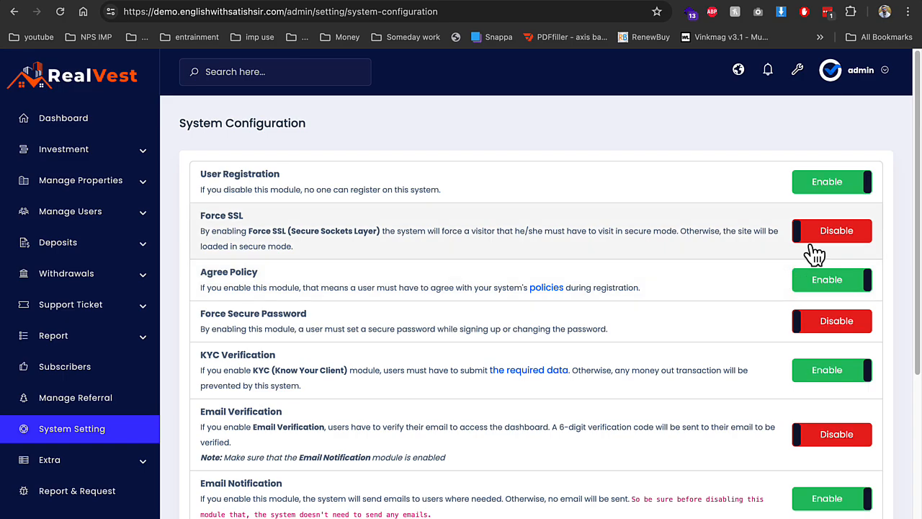
left_click(811, 372)
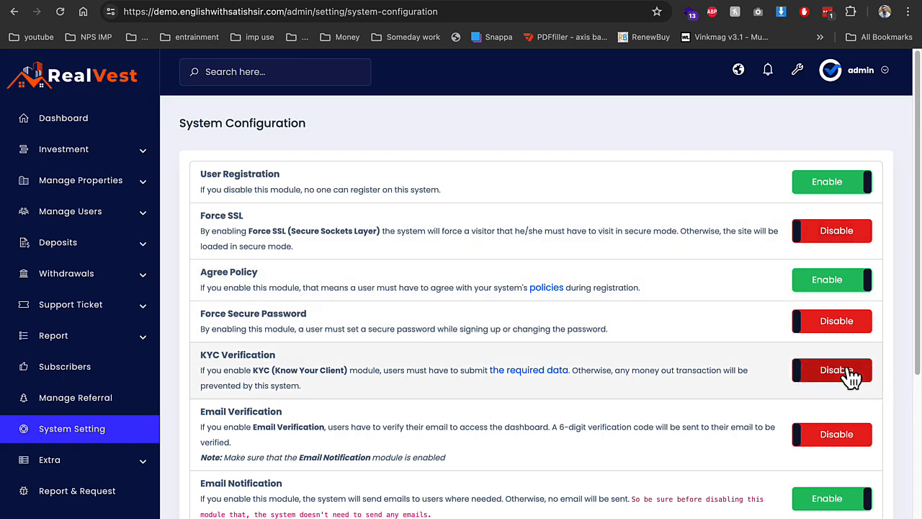
Disable Email Notification, submit the configuration, and go to Notification Setting
scroll(836, 382, "down", 3)
scroll(627, 237, "down", 1)
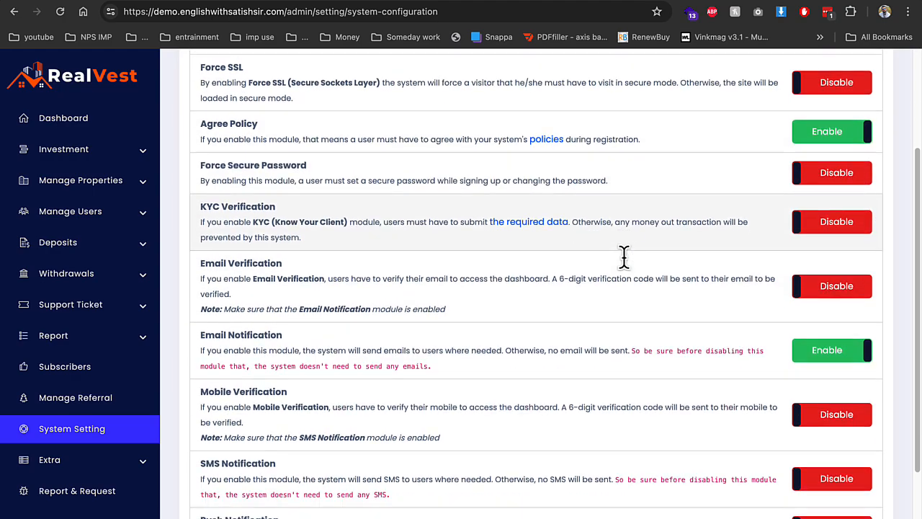
scroll(706, 361, "down", 1)
scroll(836, 310, "down", 2)
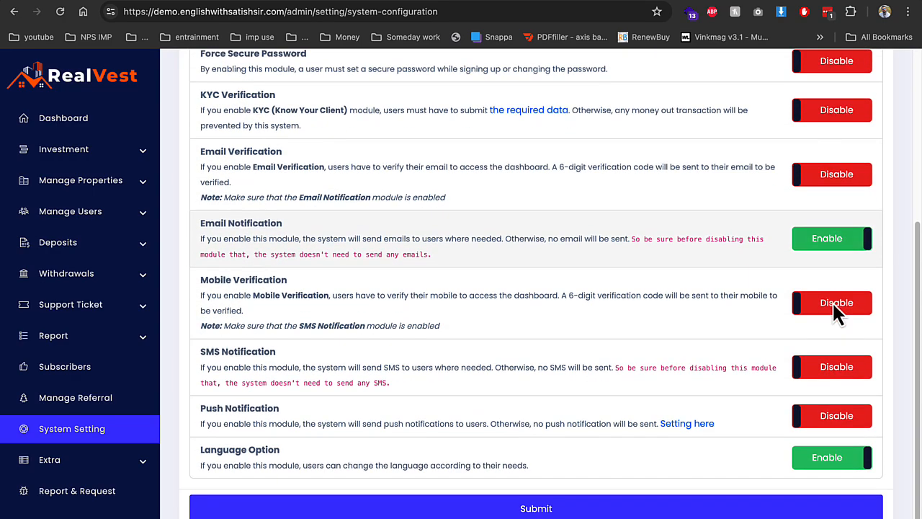
left_click(859, 244)
left_click(589, 506)
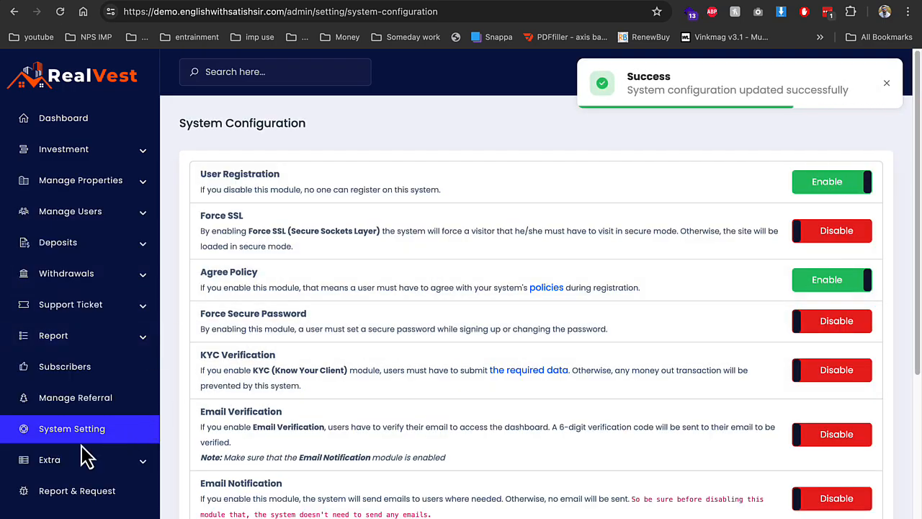
left_click(108, 430)
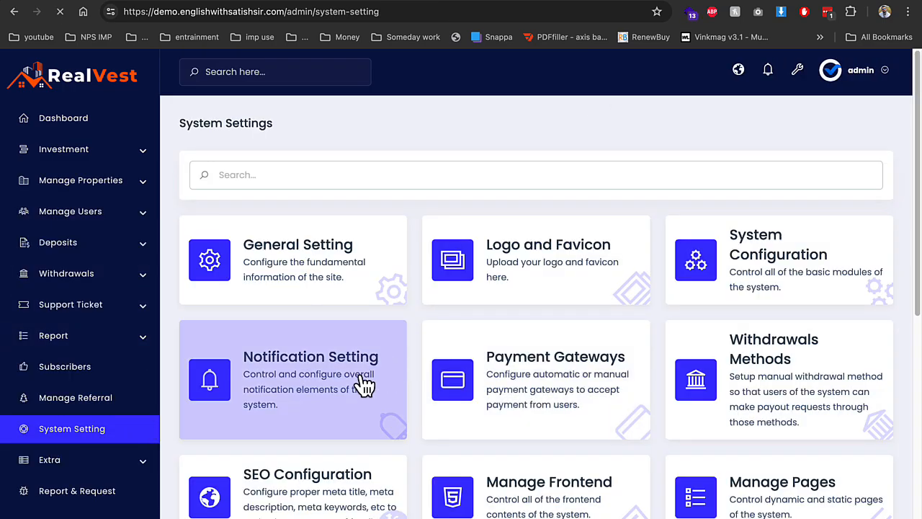
left_click(364, 379)
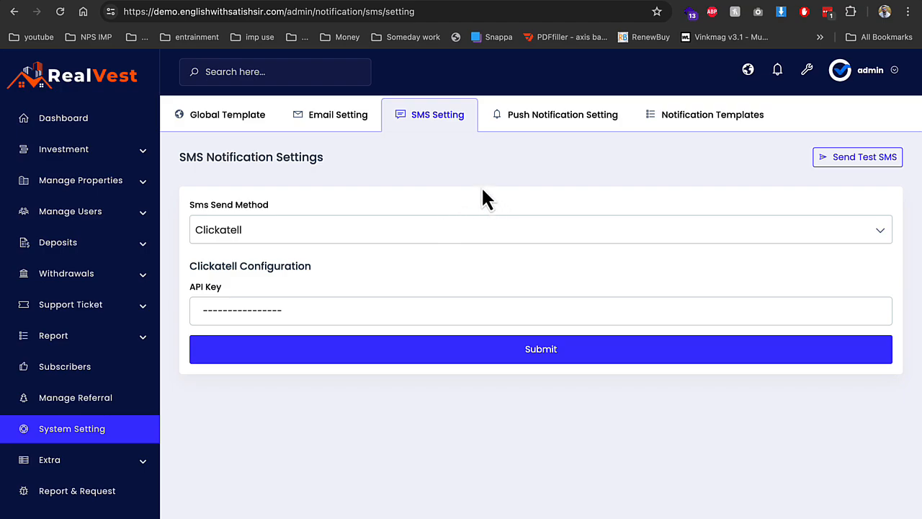
Step back through the email template pages and scroll through the automatic Payment Gateways list
left_click(13, 11)
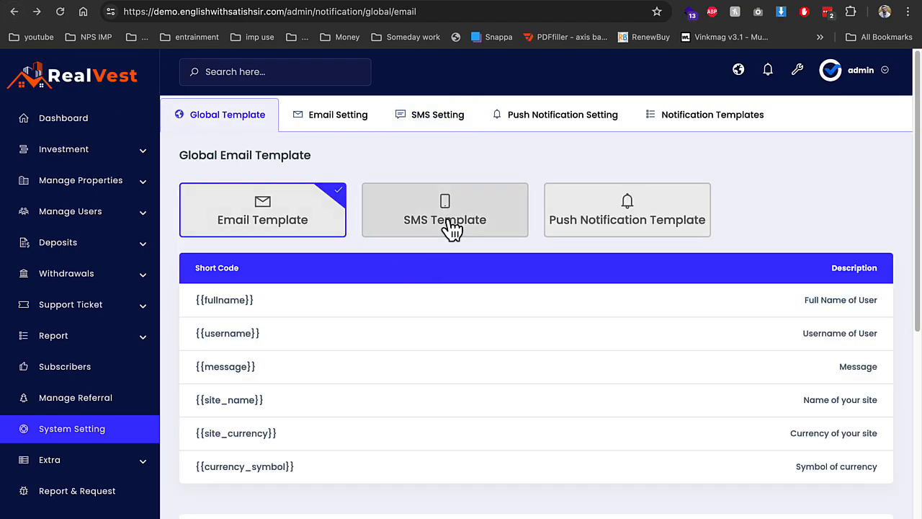
left_click(13, 12)
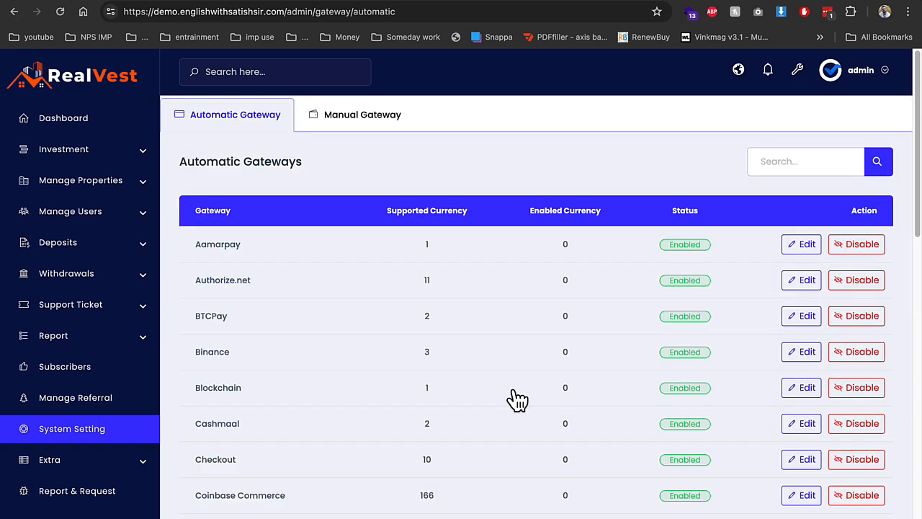
scroll(518, 399, "down", 3)
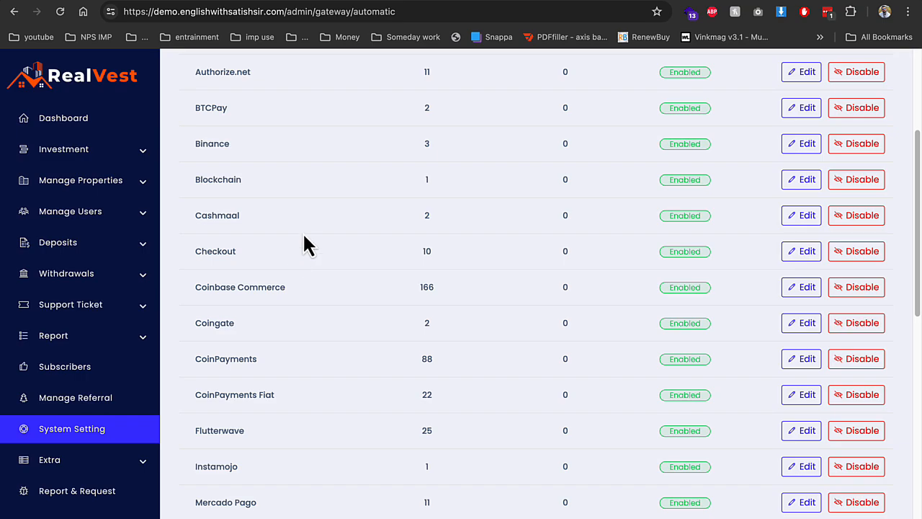
left_click(15, 12)
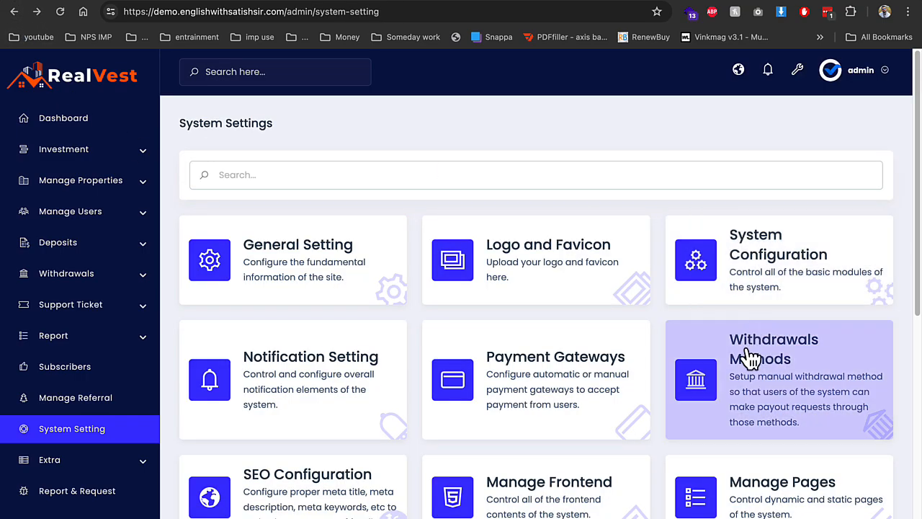
scroll(749, 357, "down", 1)
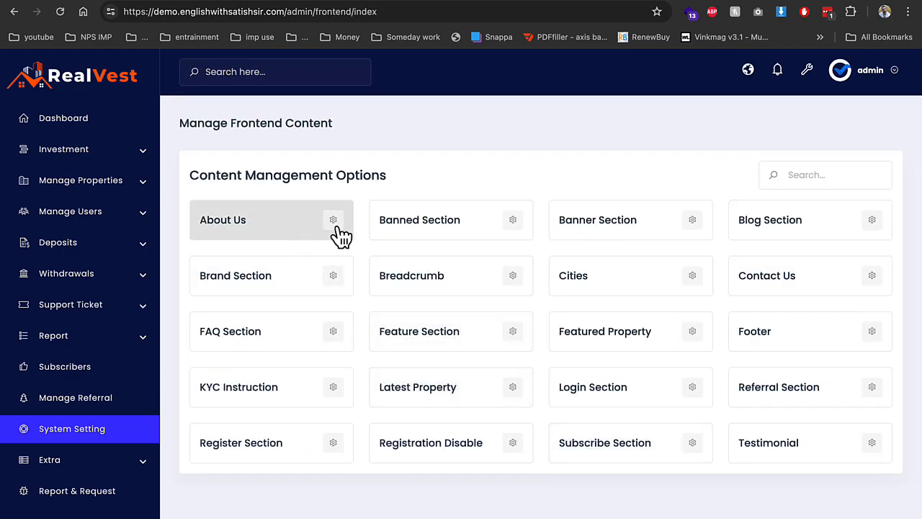
Review the About Us and Footer content, then expand Manage Properties
left_click(339, 232)
scroll(317, 309, "down", 2)
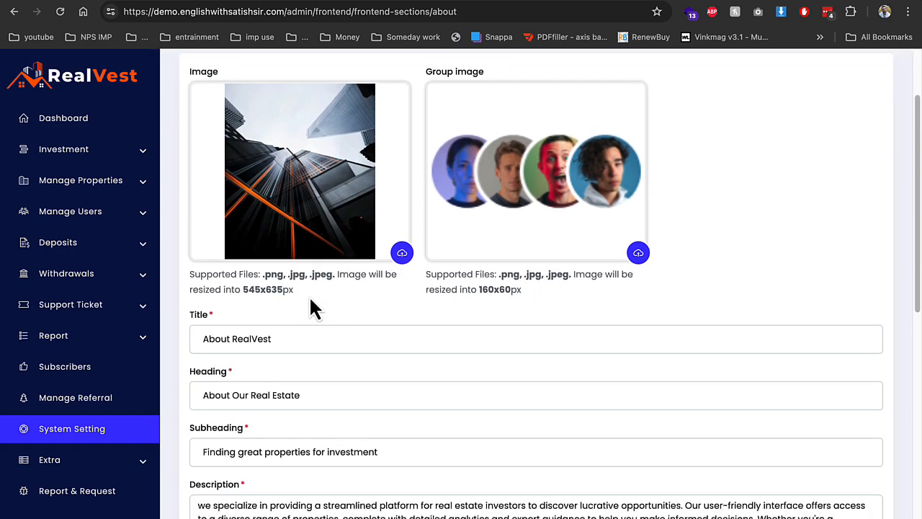
scroll(432, 271, "down", 6)
scroll(356, 269, "down", 3)
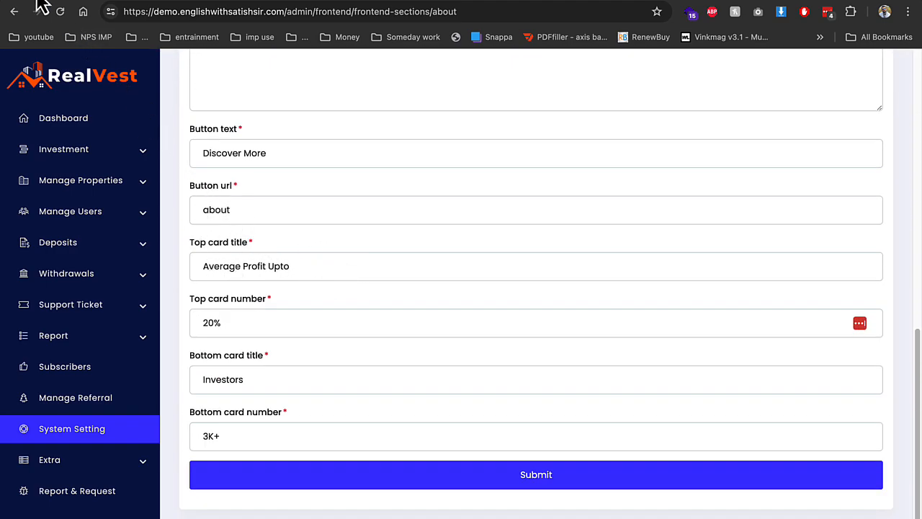
left_click(13, 12)
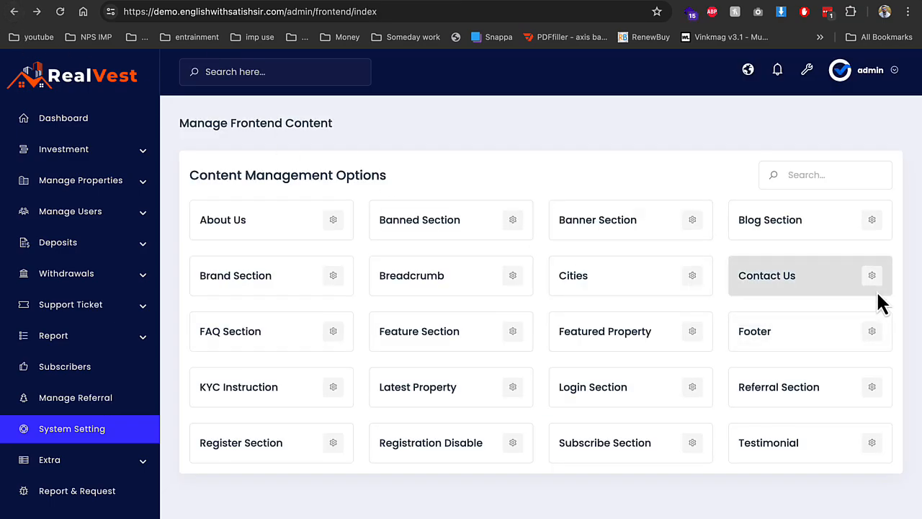
left_click(872, 334)
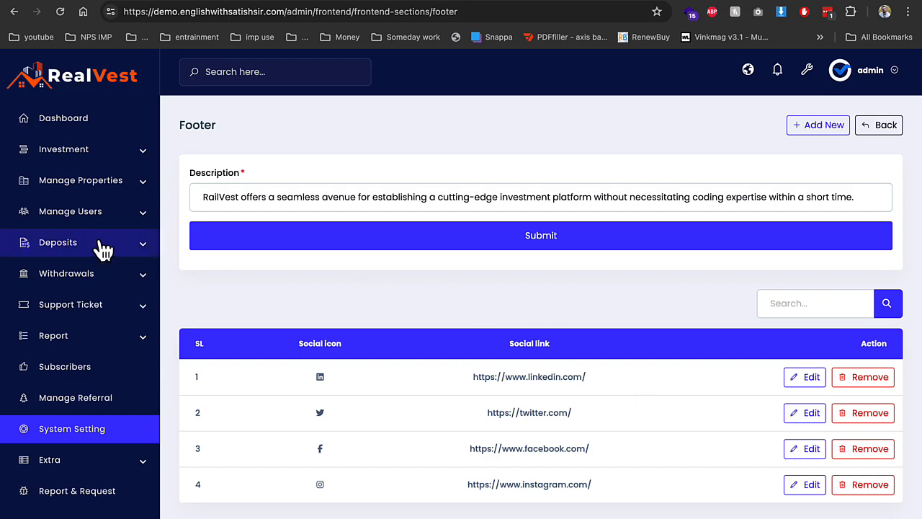
left_click(99, 185)
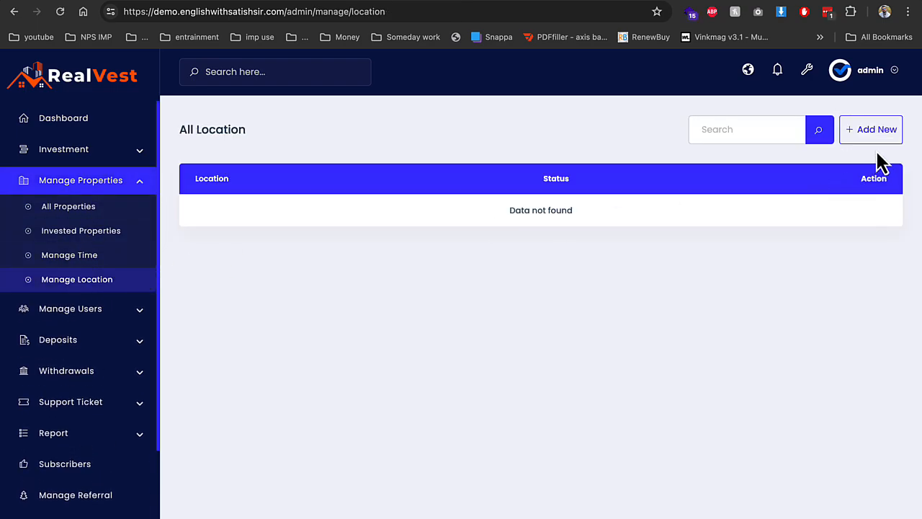
Add a 'delhi' location with the images.jpeg building photo, then go to All Properties
left_click(882, 138)
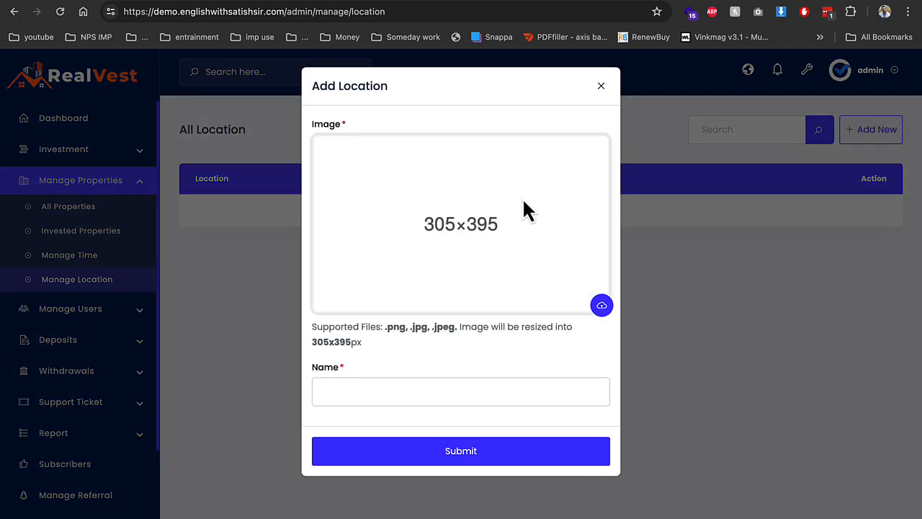
left_click(595, 304)
double_click(483, 282)
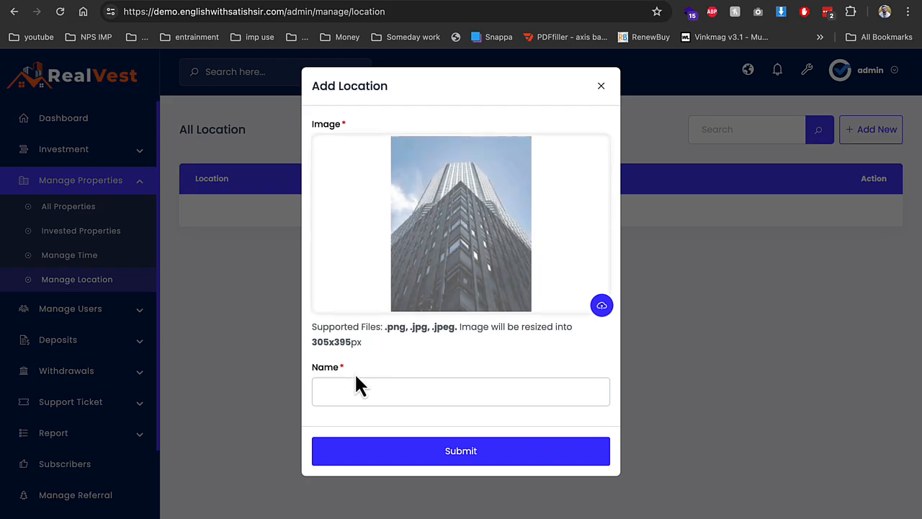
left_click(353, 387)
type("de")
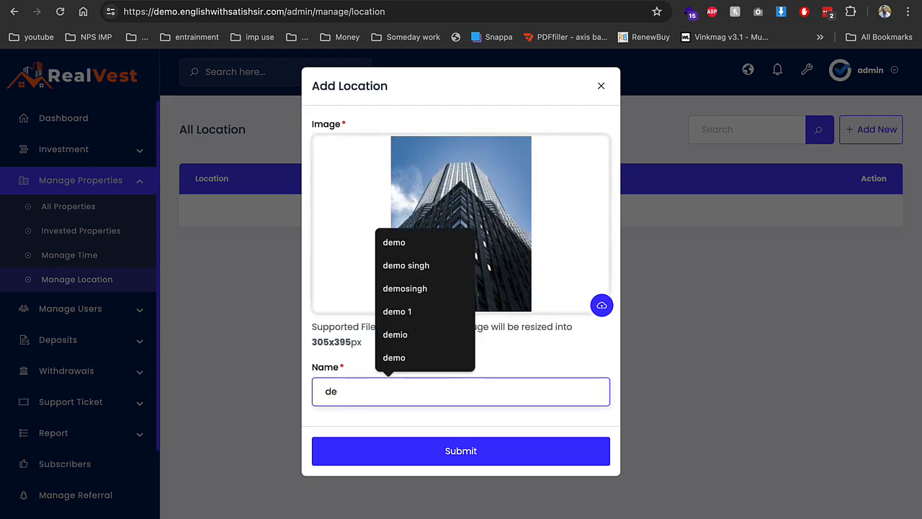
type("lhi")
left_click(388, 453)
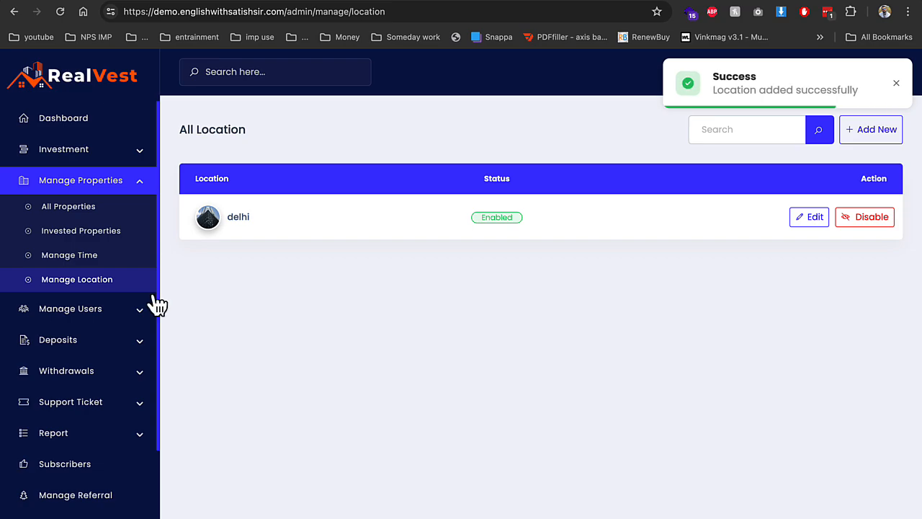
left_click(84, 219)
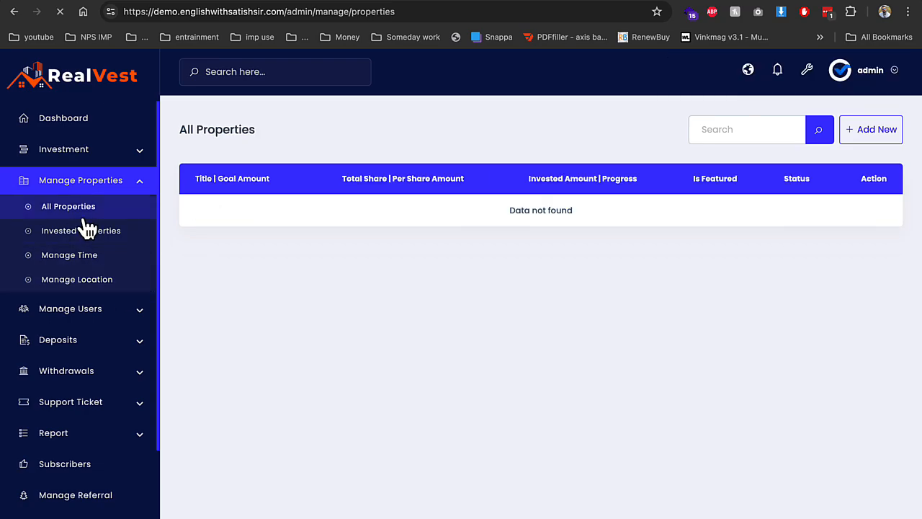
Start a new property with the building photo as image and the title 'delhi cp'
left_click(859, 136)
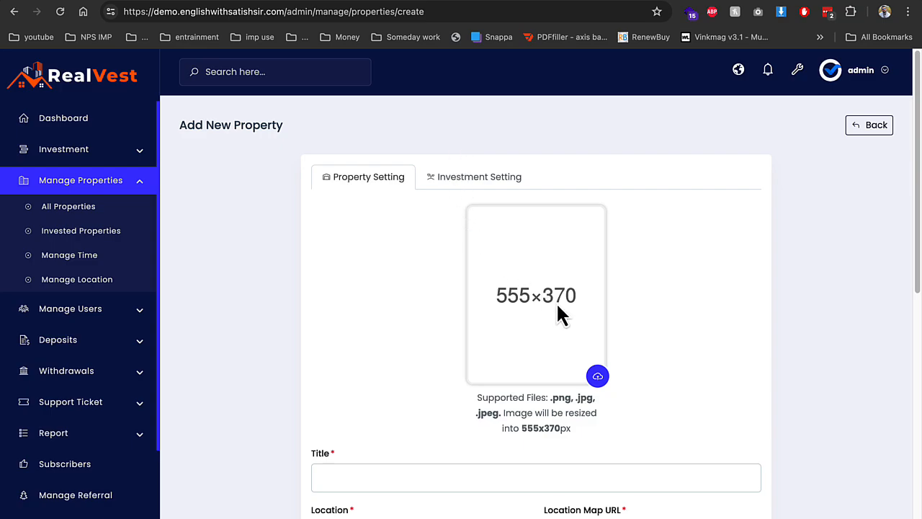
left_click(597, 377)
double_click(464, 288)
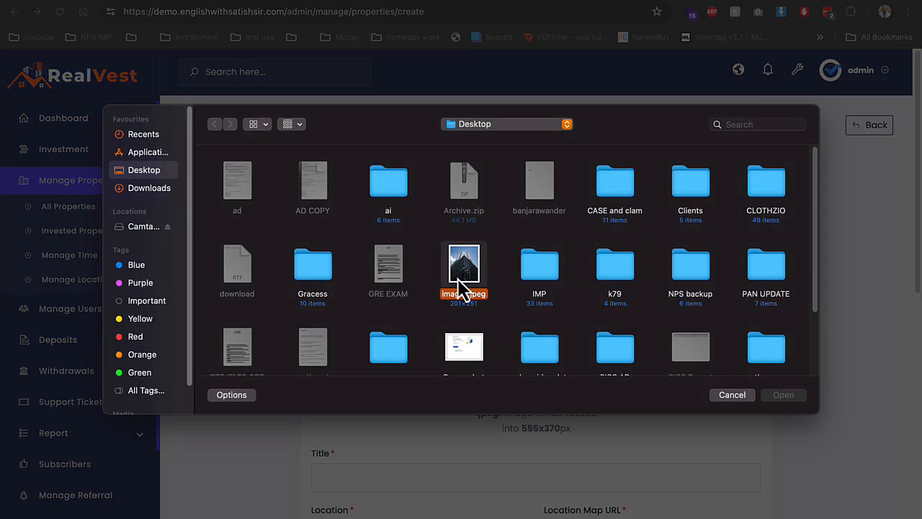
left_click(428, 468)
type("delhi cp")
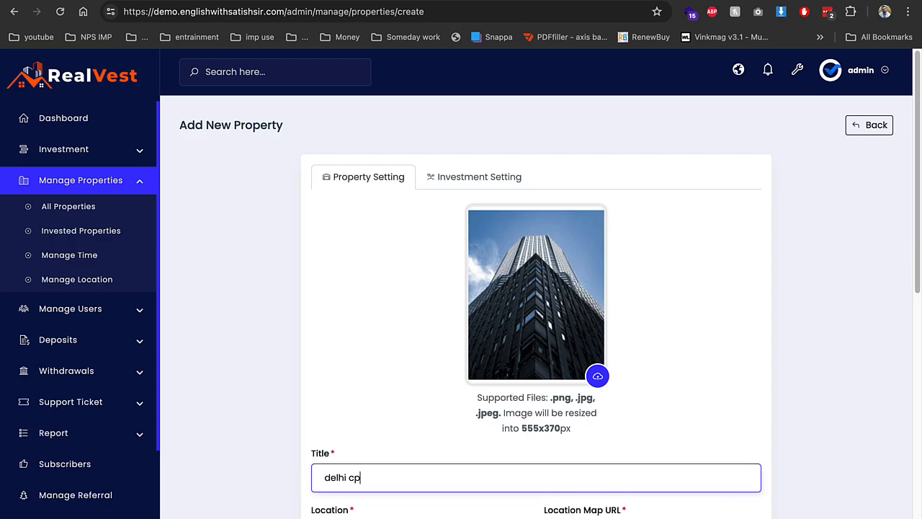
key("Tab")
Set the property location to delhi, enter the 100000sft details, and submit
scroll(445, 447, "down", 3)
left_click(394, 303)
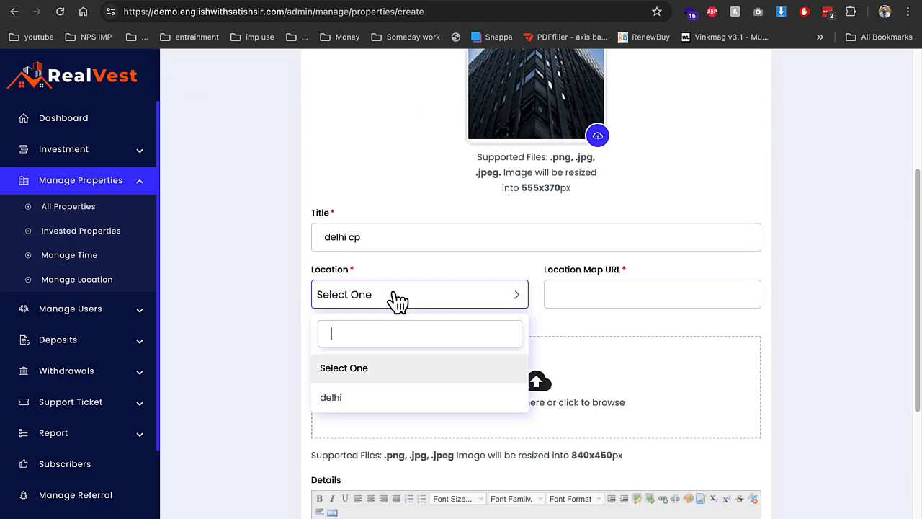
left_click(374, 396)
scroll(415, 351, "down", 1)
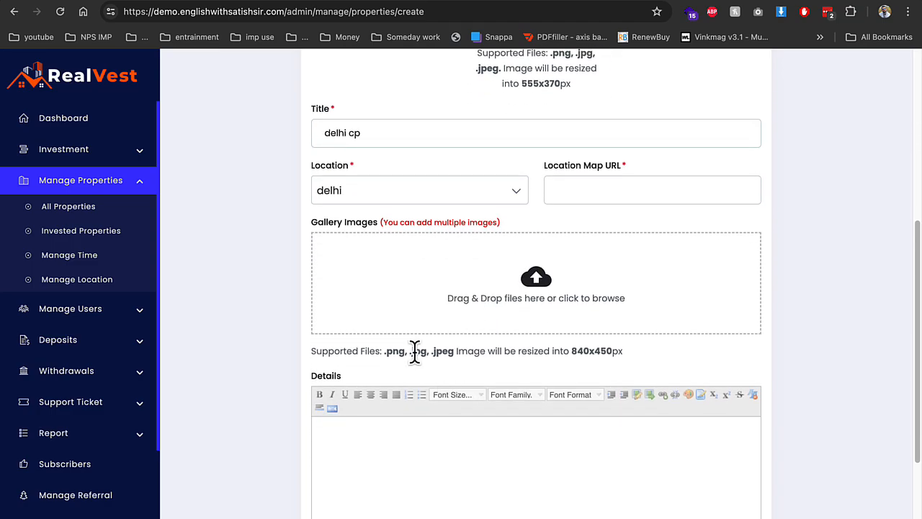
scroll(444, 339, "down", 2)
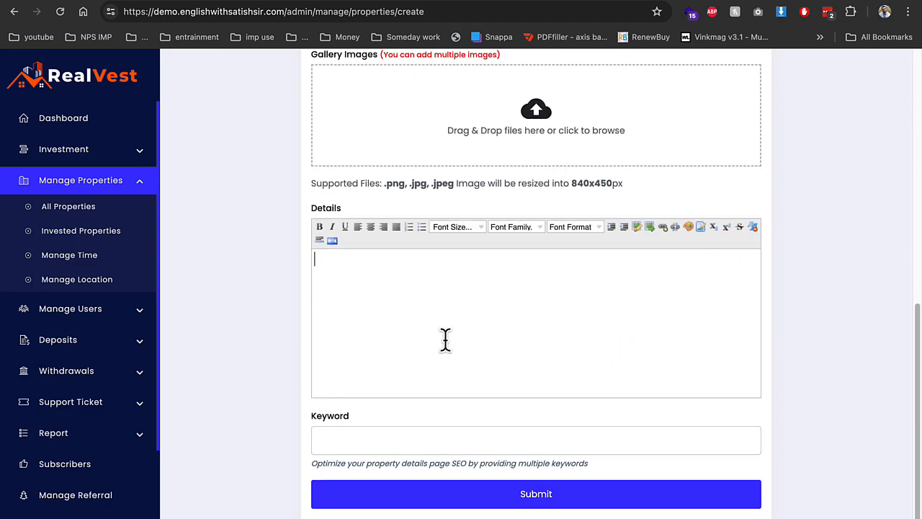
left_click(423, 331)
type("100000sqft")
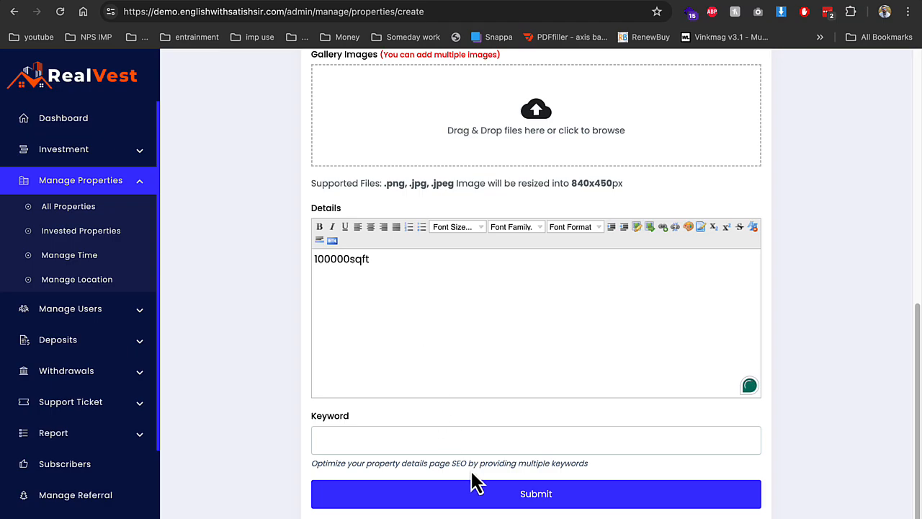
left_click(470, 493)
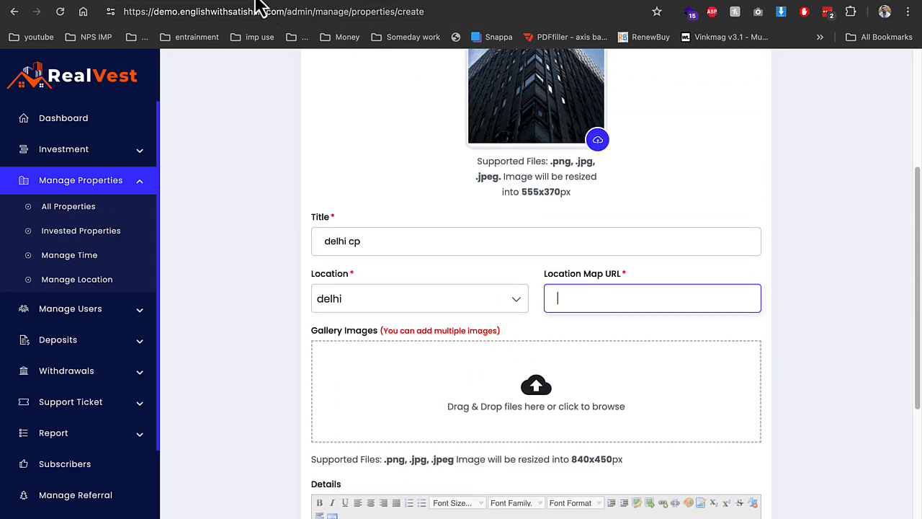
Paste the site URL into the Location Map URL field
left_click_drag(288, 11, 108, 9)
key("ctrl+c")
left_click(712, 308)
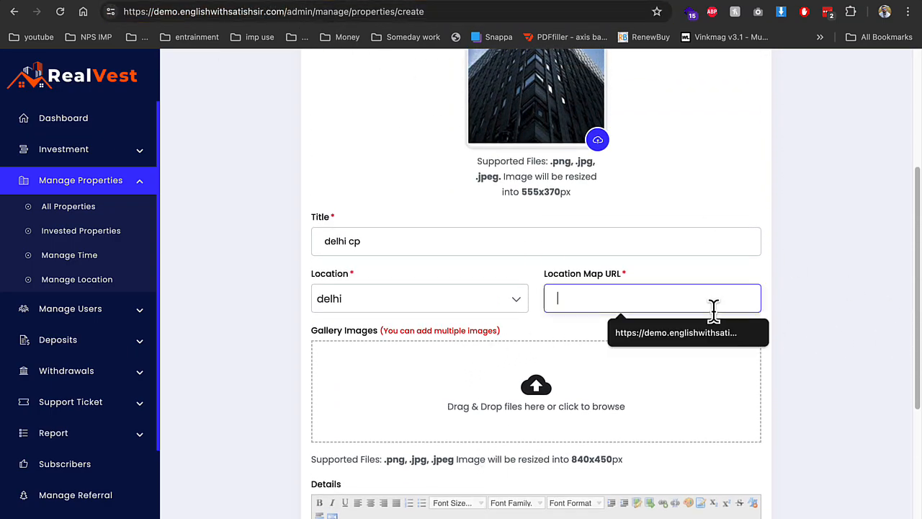
key("ctrl+v")
scroll(649, 400, "down", 4)
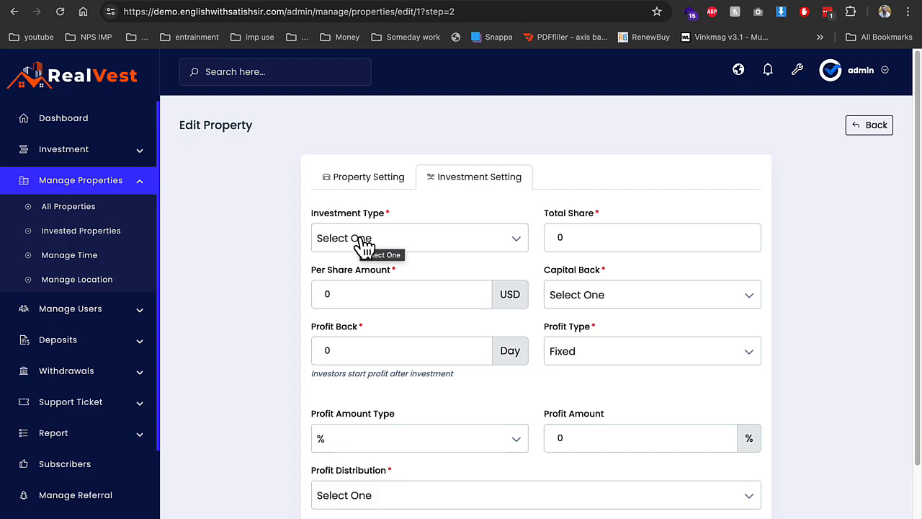
Set One Time Investment with 10 shares at 1000 USD and capital back No
left_click(364, 245)
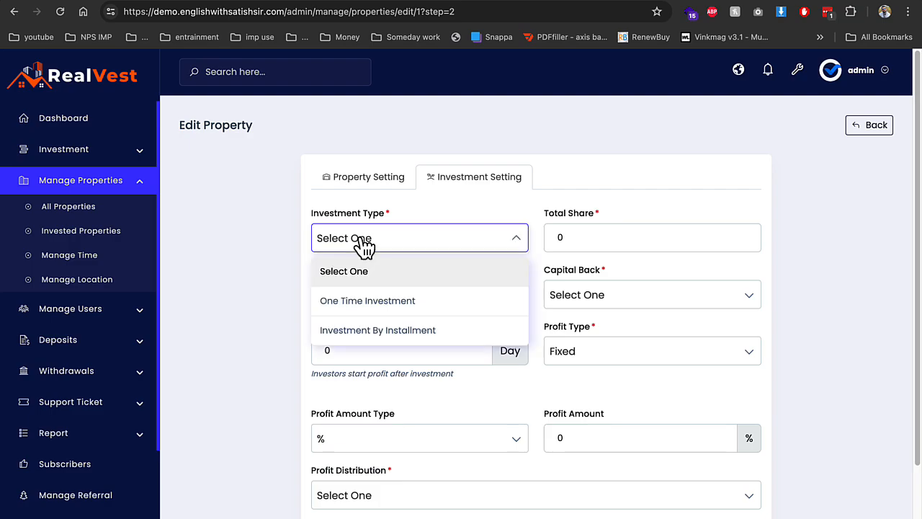
left_click(370, 311)
left_click(568, 245)
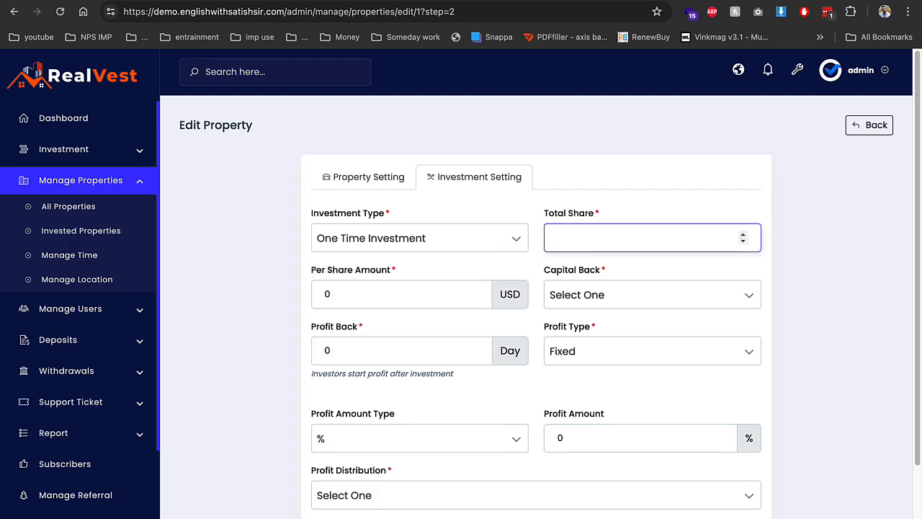
key("Tab")
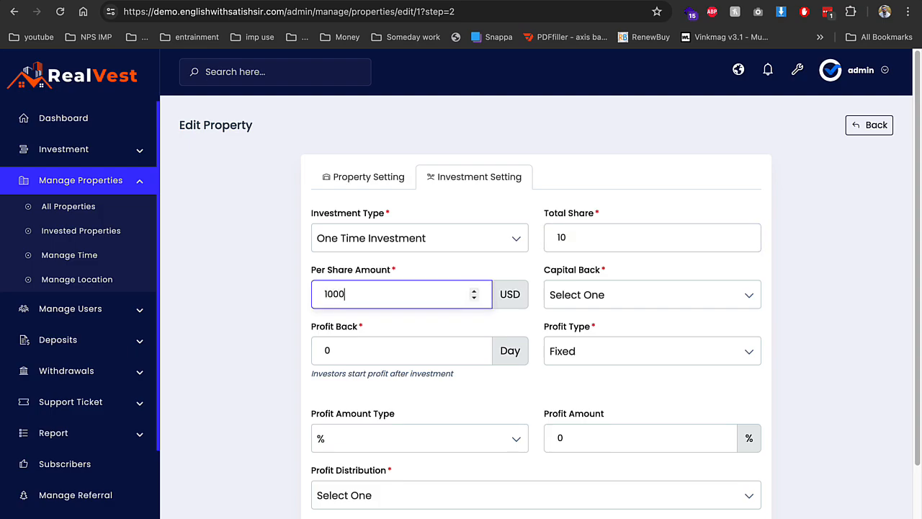
key("Tab")
key("Tab")
left_click(619, 305)
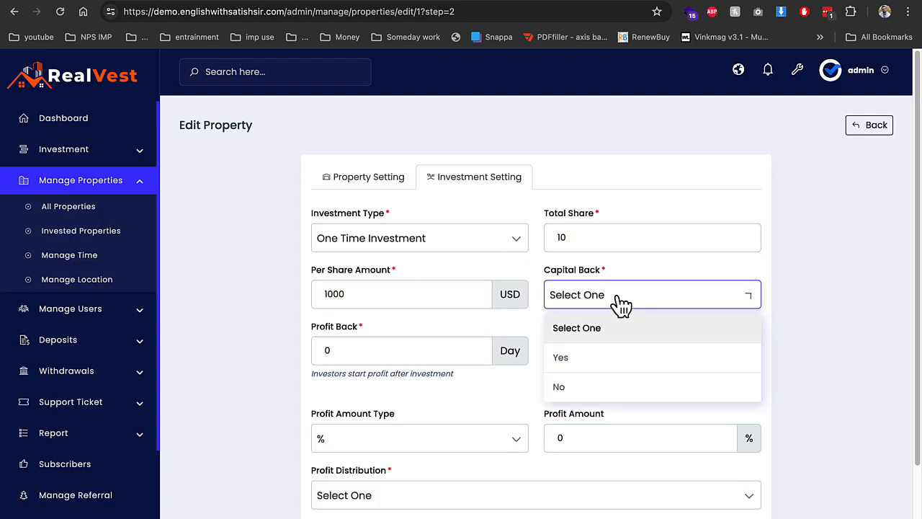
left_click(585, 384)
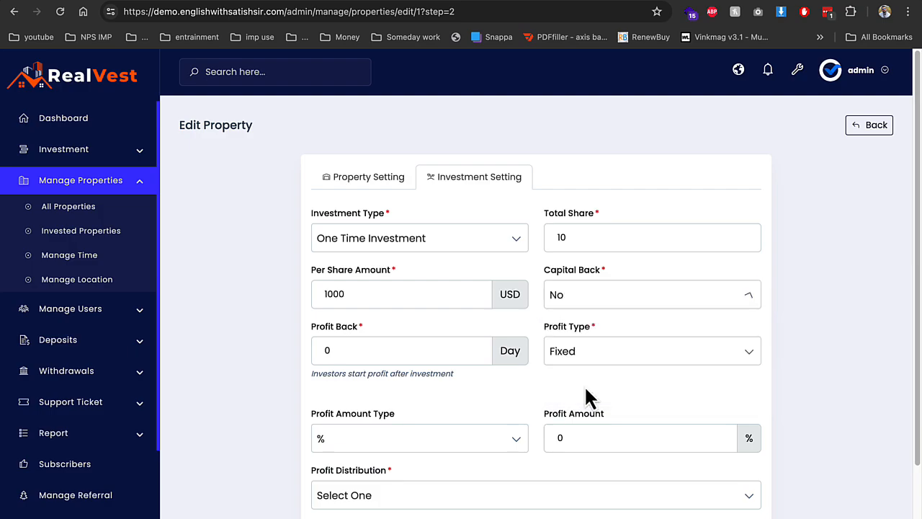
left_click(396, 348)
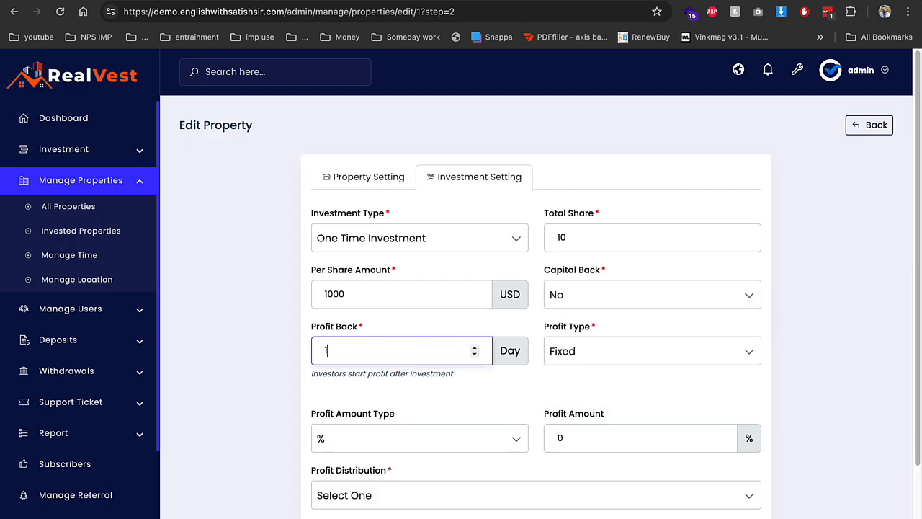
Choose a Range profit type from 1% to 4%
left_click(672, 348)
left_click(642, 412)
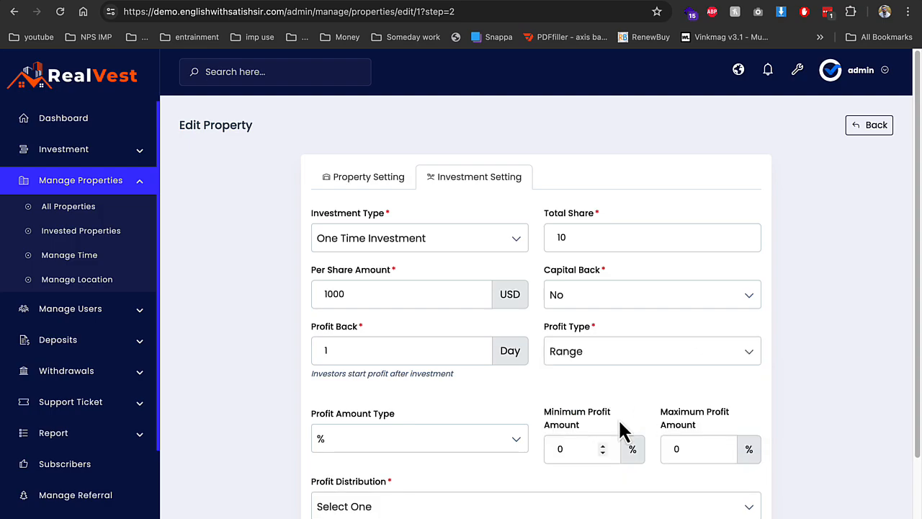
left_click(595, 445)
left_click(601, 446)
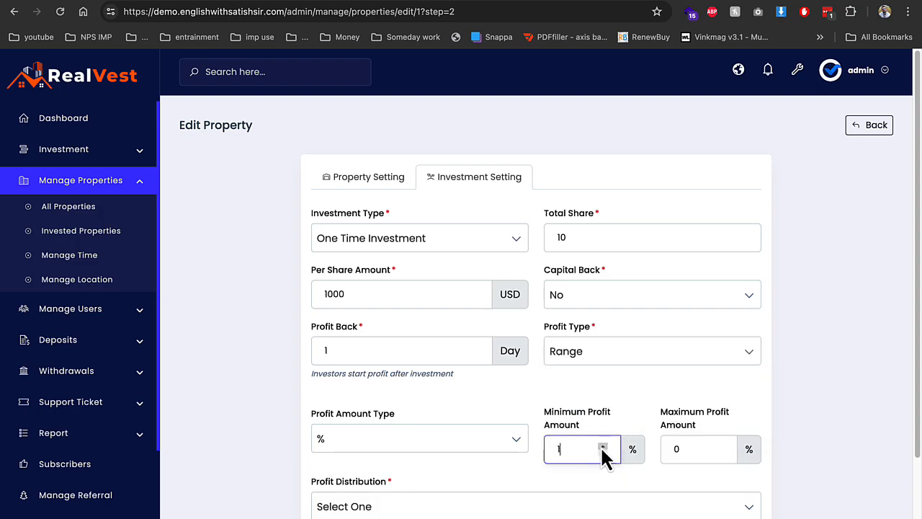
left_click(720, 447)
left_click(719, 446)
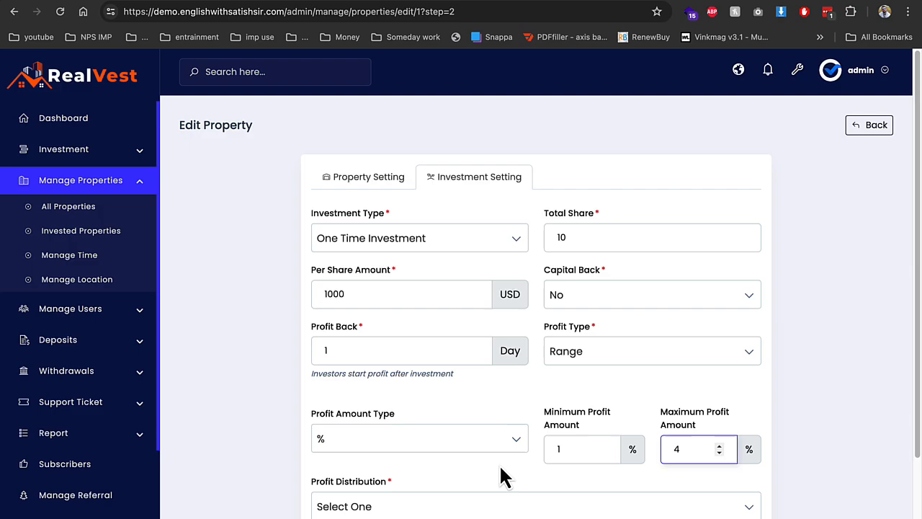
Set Manual profit distribution and One Time schedule, save, then copy the site address
scroll(500, 474, "down", 2)
left_click(455, 402)
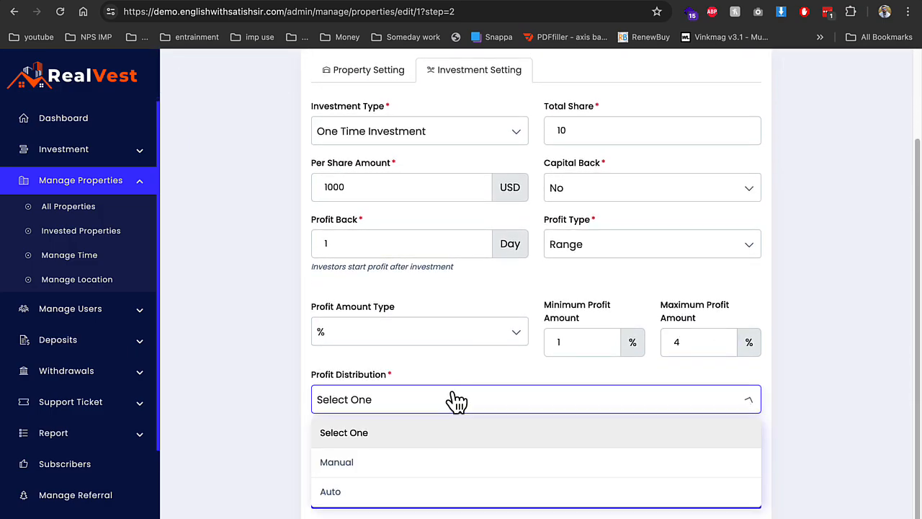
left_click(447, 472)
left_click(443, 465)
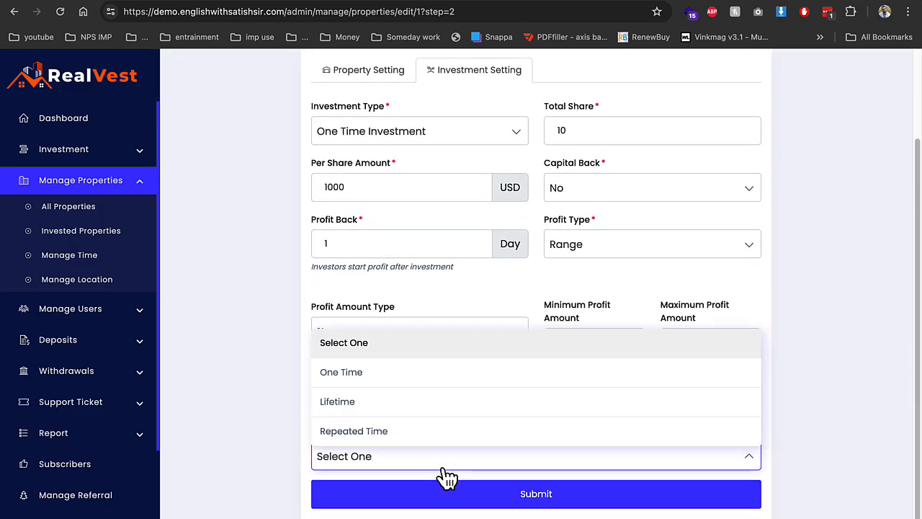
left_click(448, 383)
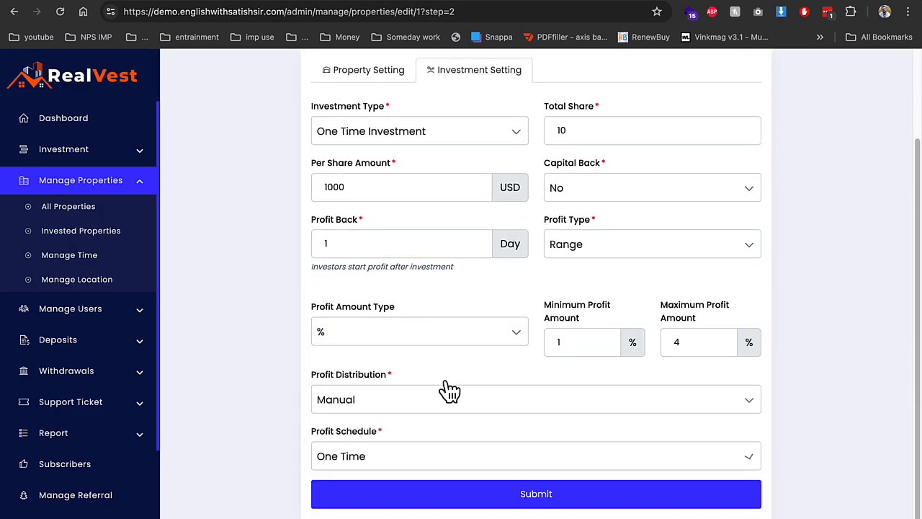
left_click(451, 465)
left_click(450, 490)
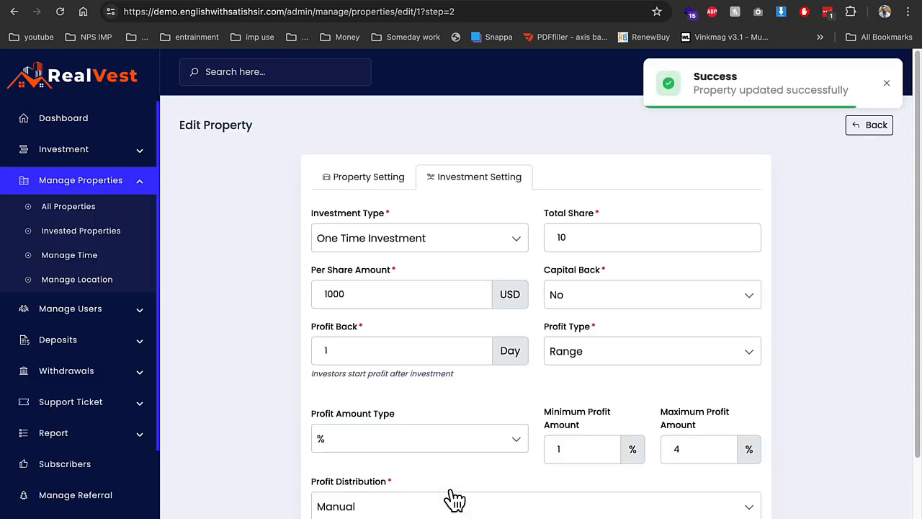
left_click(109, 311)
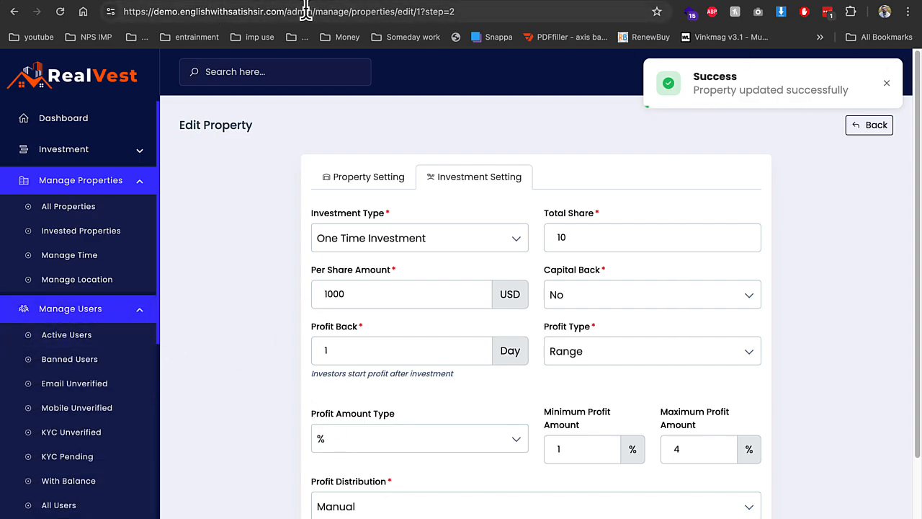
left_click_drag(285, 12, 45, 8)
key("super+c")
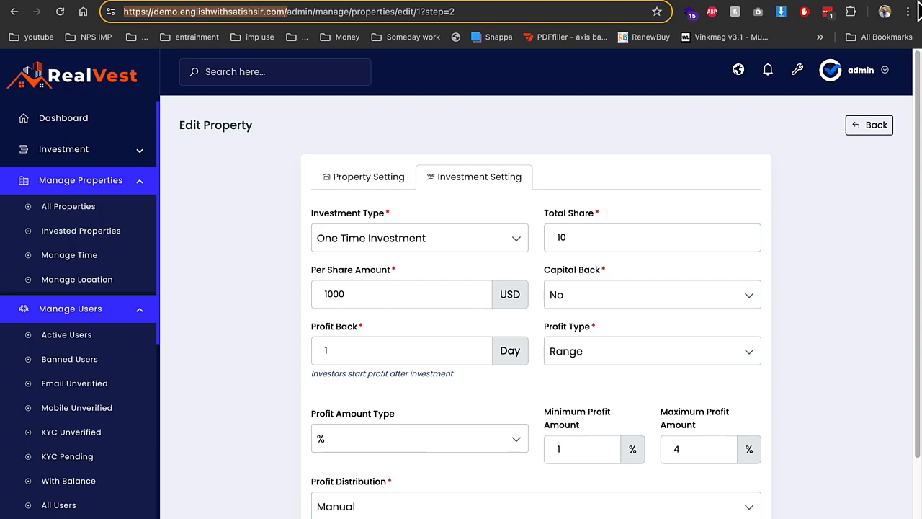
Load the copied site URL in a new incognito window
left_click(909, 12)
left_click(825, 72)
key("super+v")
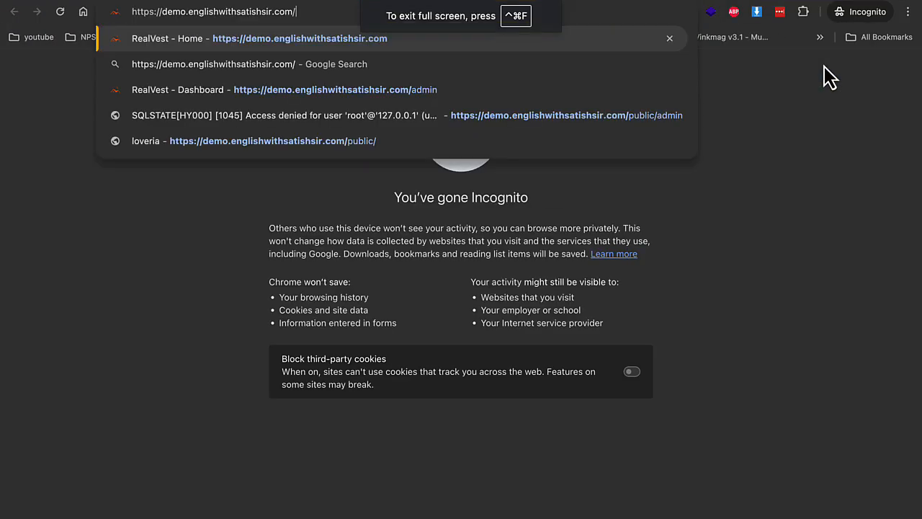
key("Return")
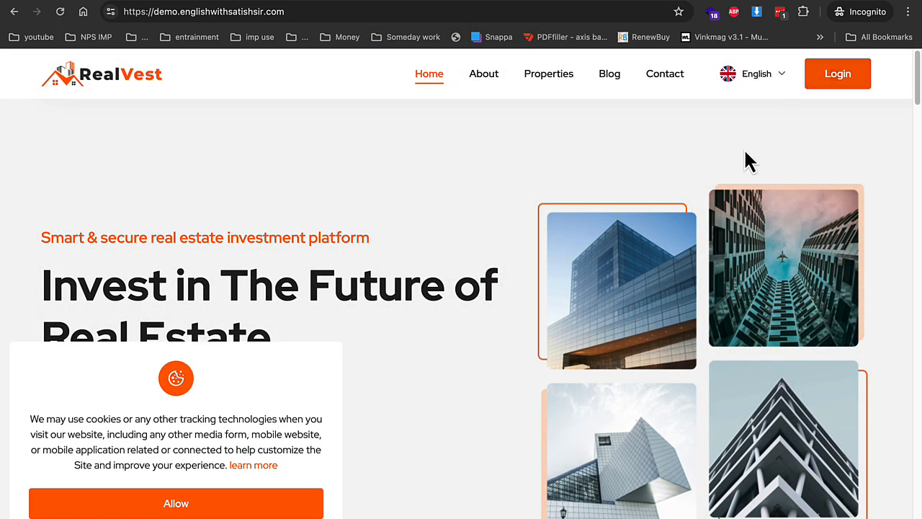
Scroll to the delhi cp property and choose to invest, force-quitting the stray Numbers app
scroll(747, 160, "down", 15)
scroll(490, 161, "up", 8)
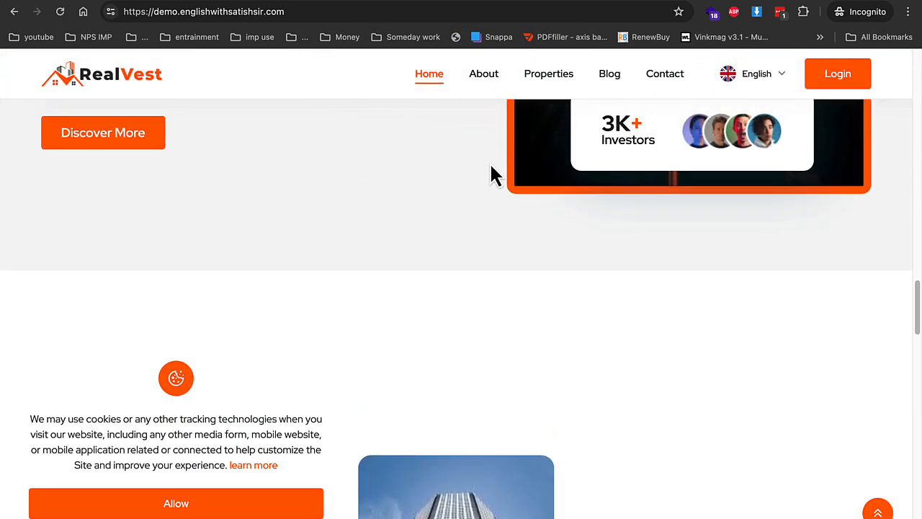
scroll(216, 223, "down", 4)
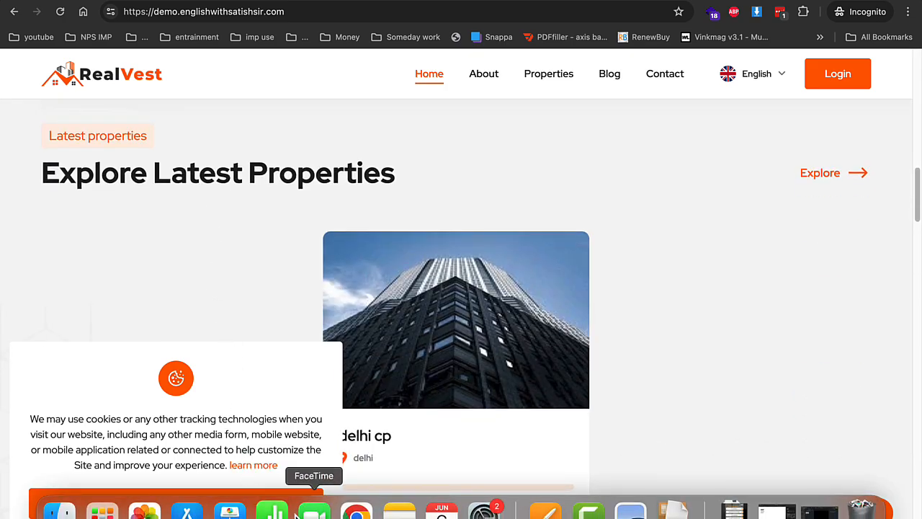
right_click(272, 510)
left_click(291, 462)
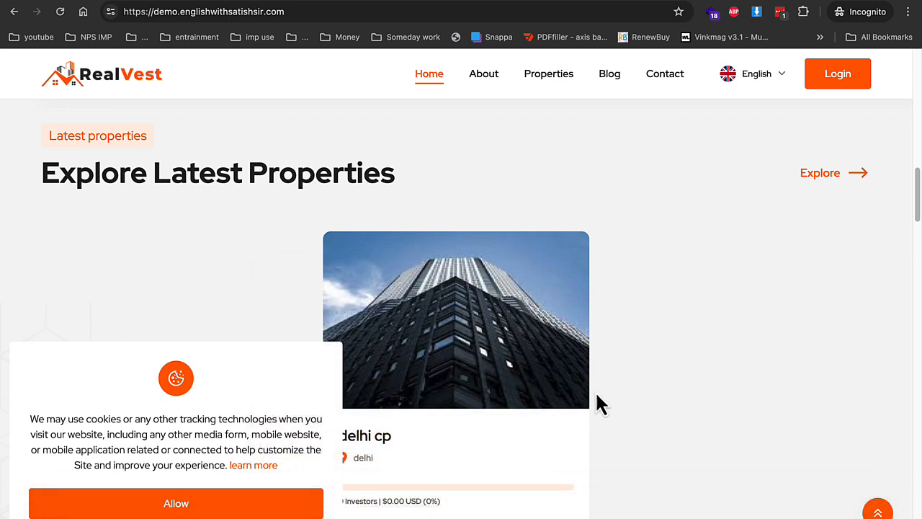
scroll(616, 389, "down", 3)
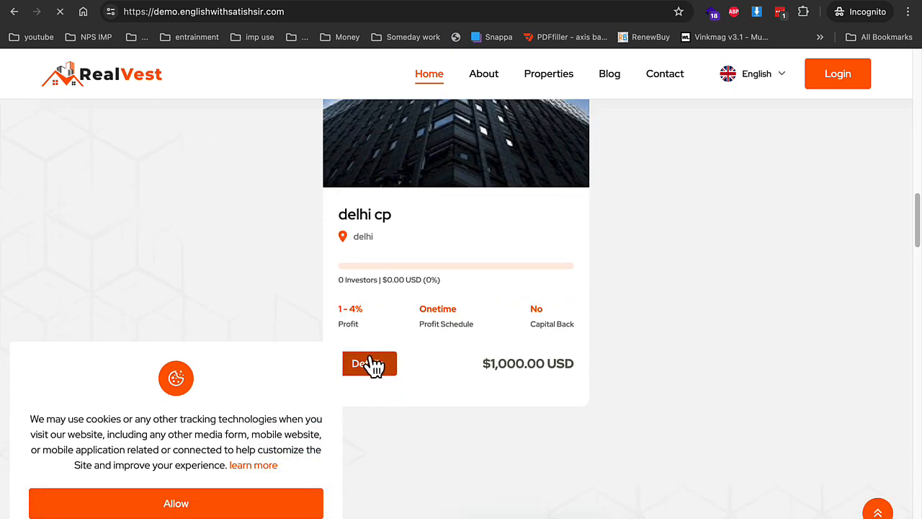
scroll(587, 315, "down", 3)
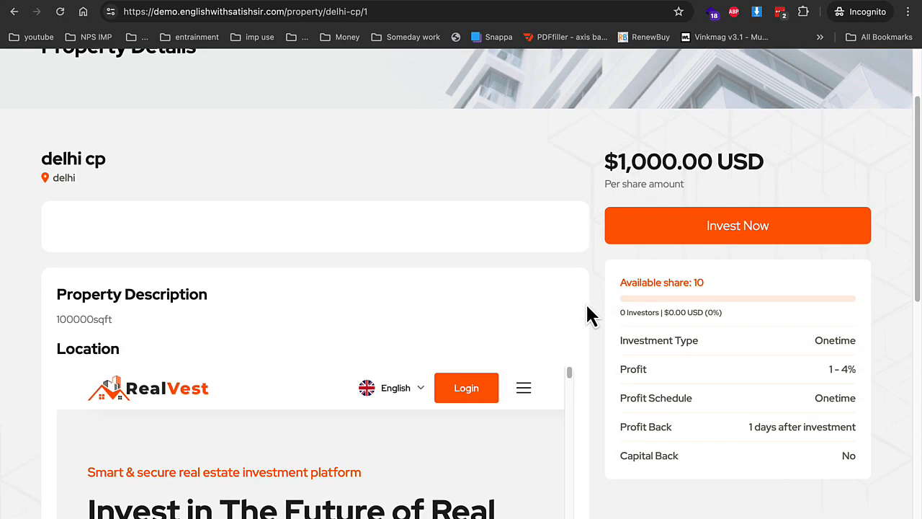
scroll(665, 181, "up", 3)
left_click(758, 345)
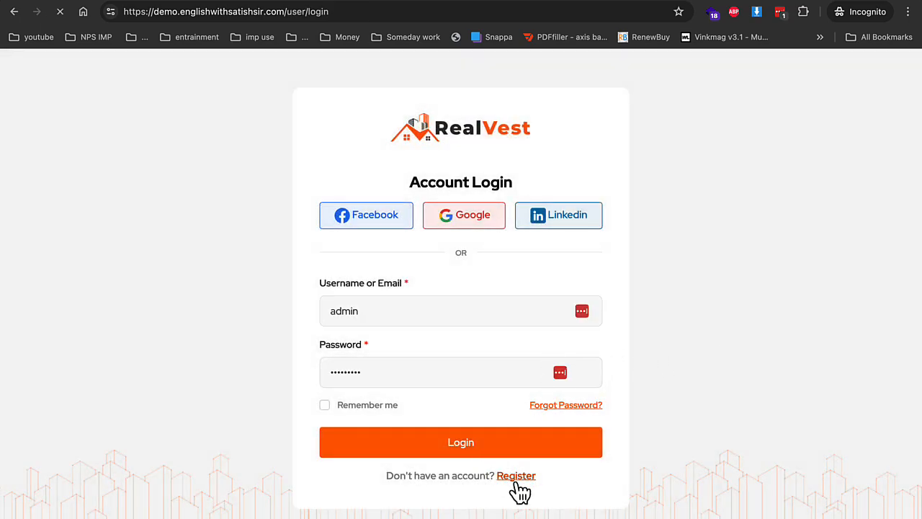
On the registration page, enter the test user's first name, last name and saved e-mail
left_click(516, 476)
left_click(374, 300)
type("dem")
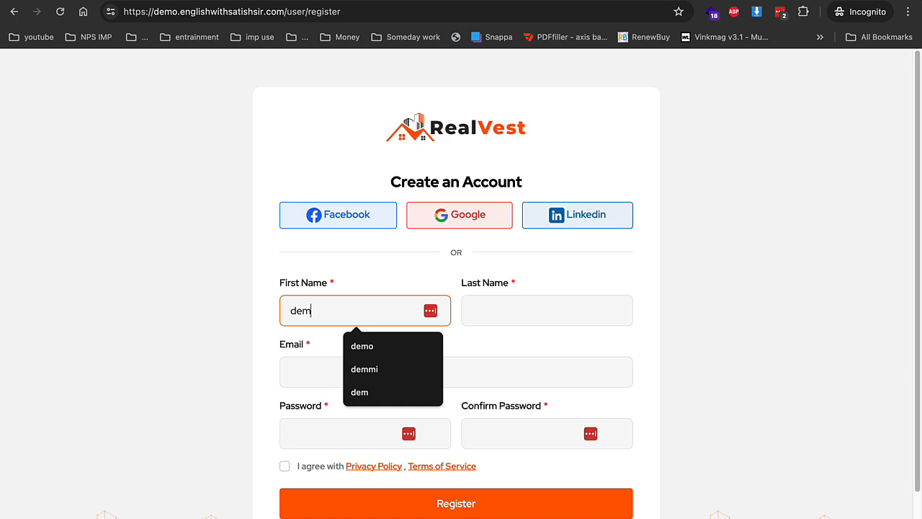
type("o")
key("Tab")
type("singh")
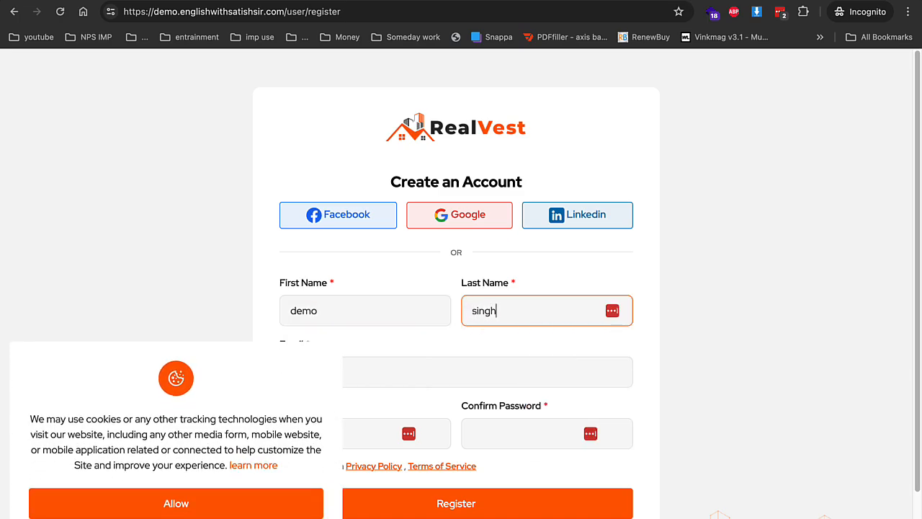
type("1")
key("Tab")
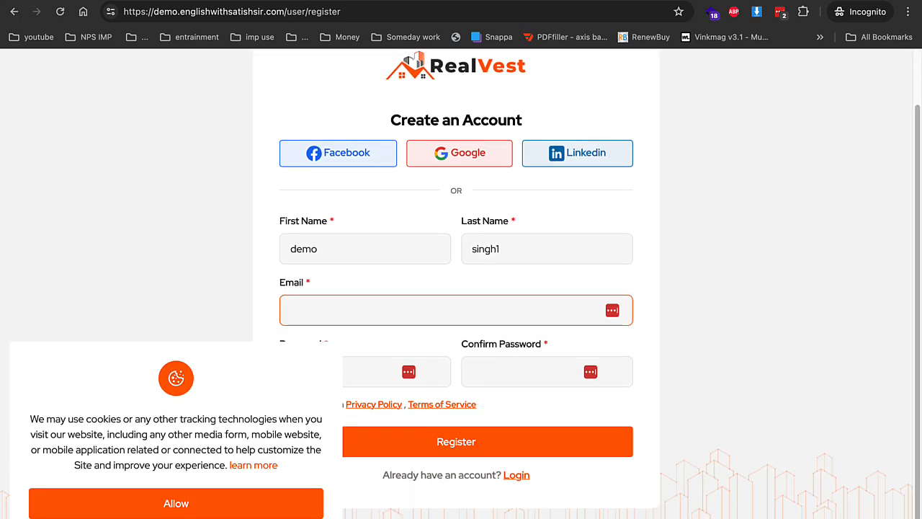
type("dem")
key("Down")
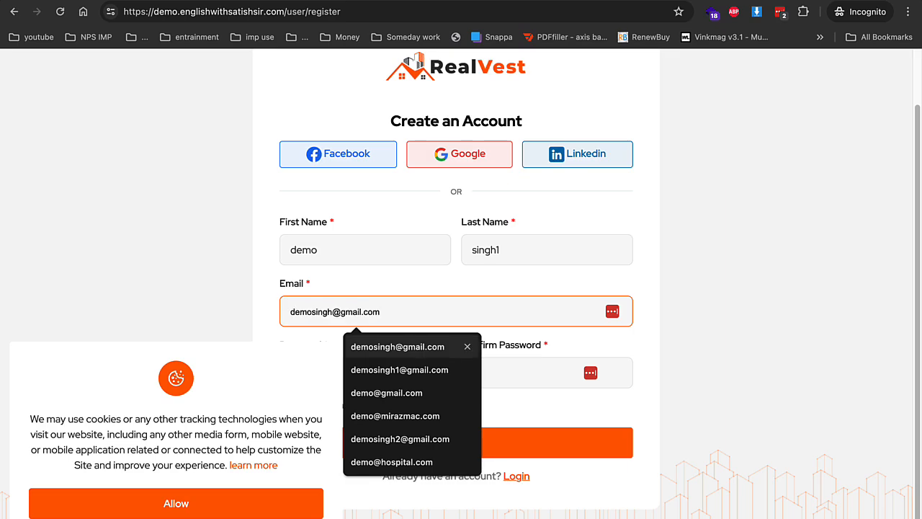
key("Down")
key("Down")
key("Up")
key("Return")
key("Tab")
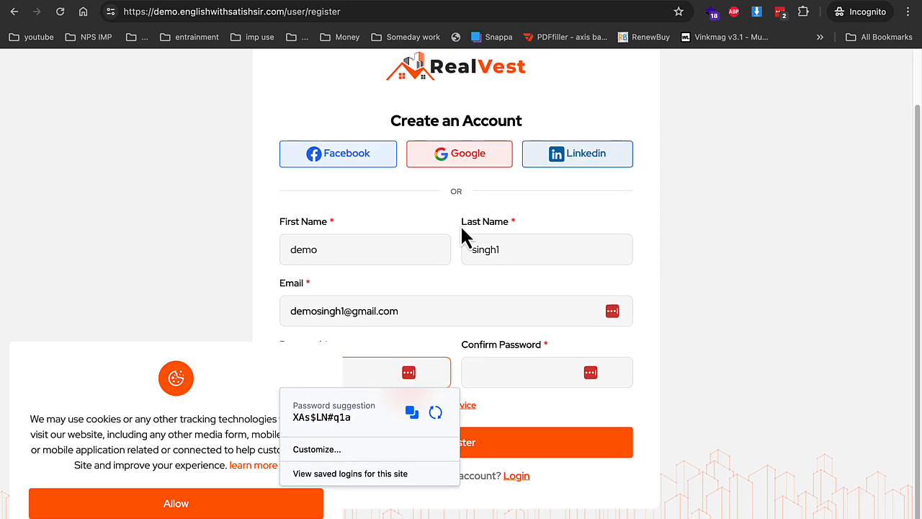
Enter and confirm a password, agree to the terms, and submit the registration
left_click(277, 504)
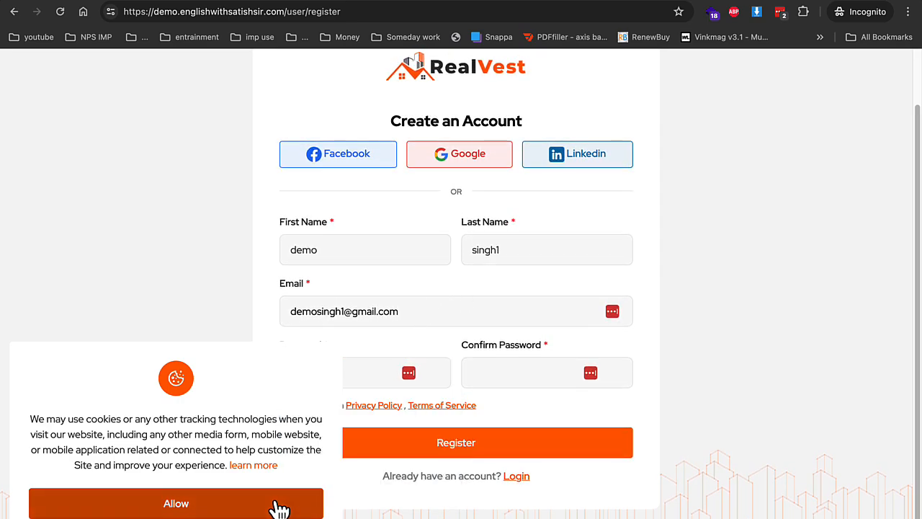
double_click(328, 375)
type("•")
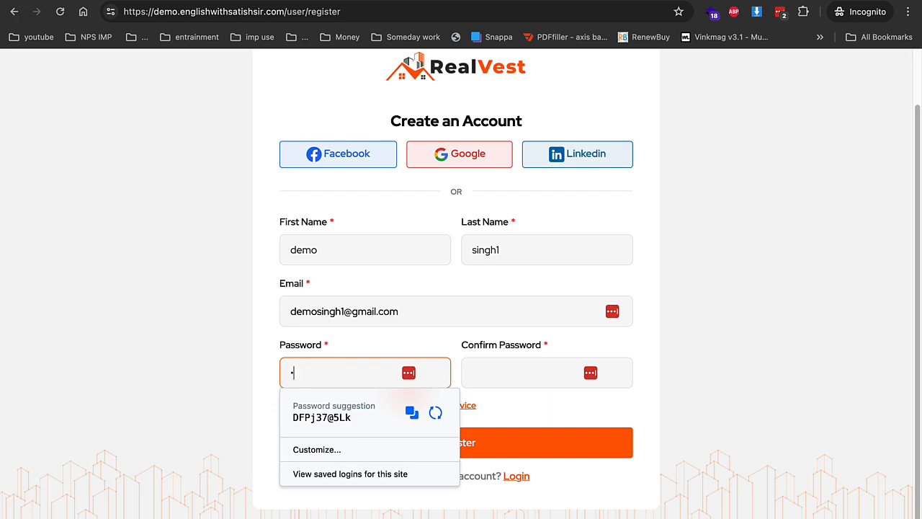
type("•")
key("Tab")
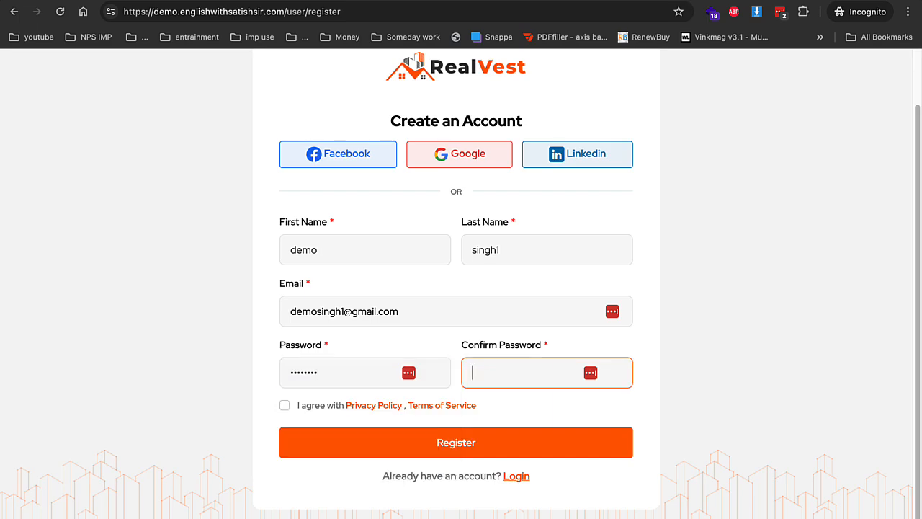
type("•••")
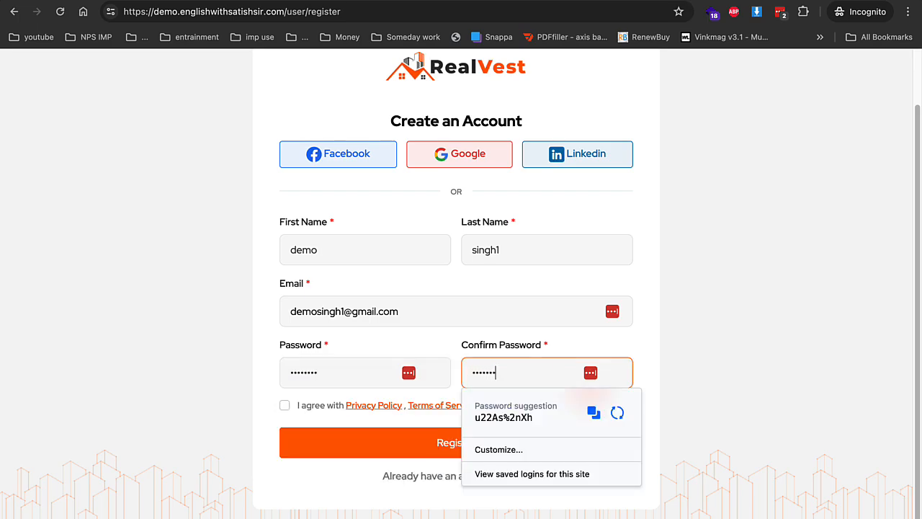
left_click(285, 406)
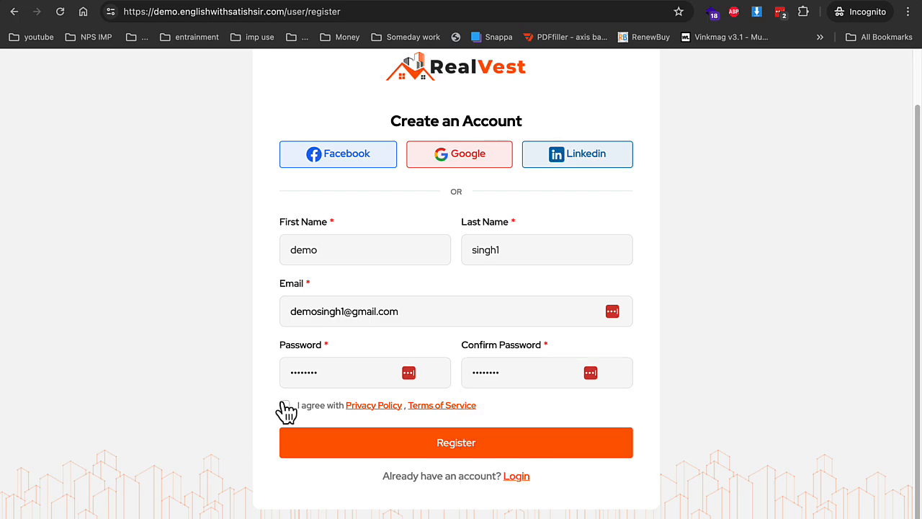
left_click(325, 442)
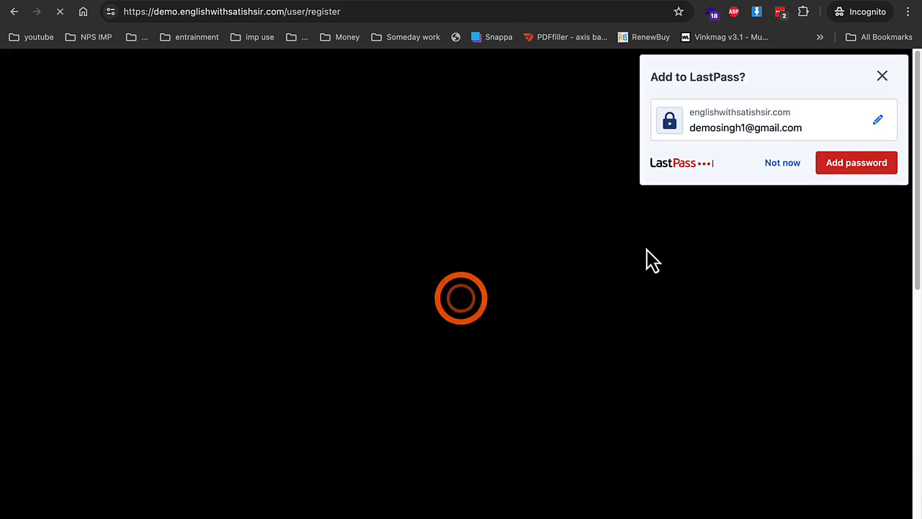
Dismiss the save-password prompt and retype the passwords after the mismatch error
left_click(776, 167)
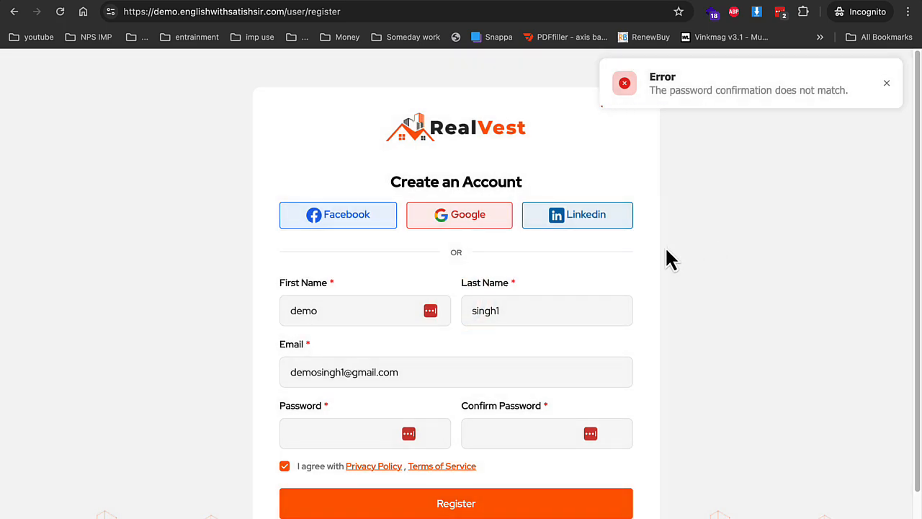
left_click(373, 430)
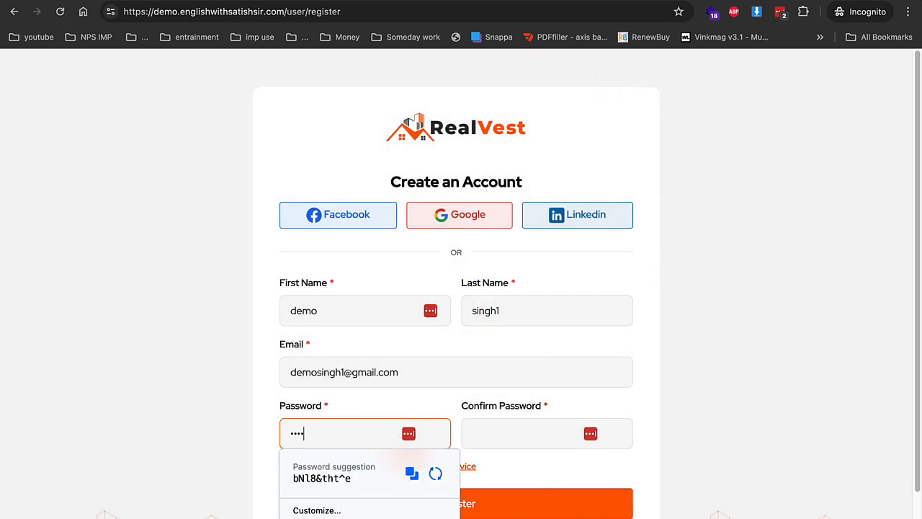
key("Tab")
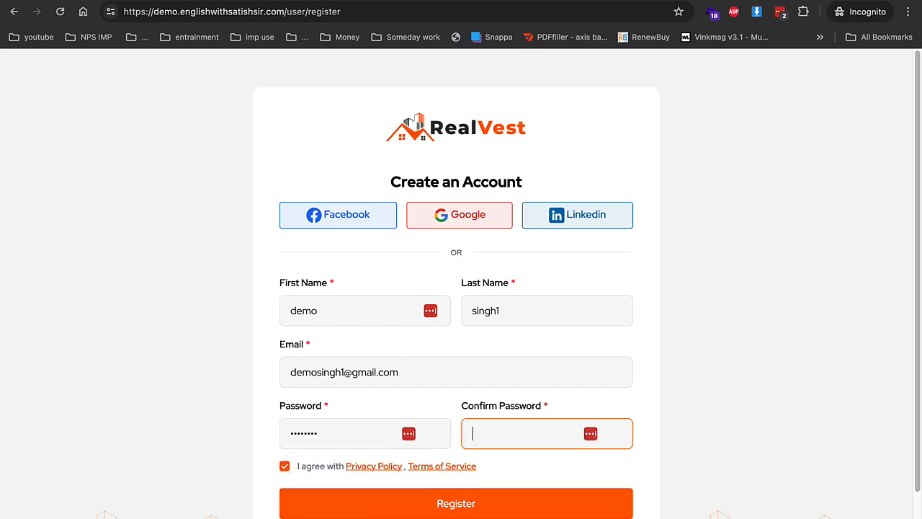
type("•")
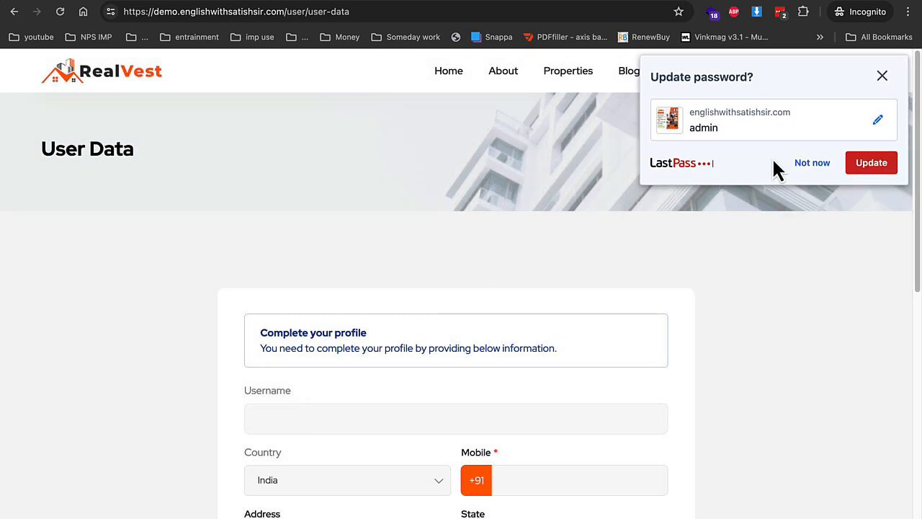
Start the profile form with a short username, a mobile number and an address
left_click(799, 167)
left_click(461, 417)
type("dem")
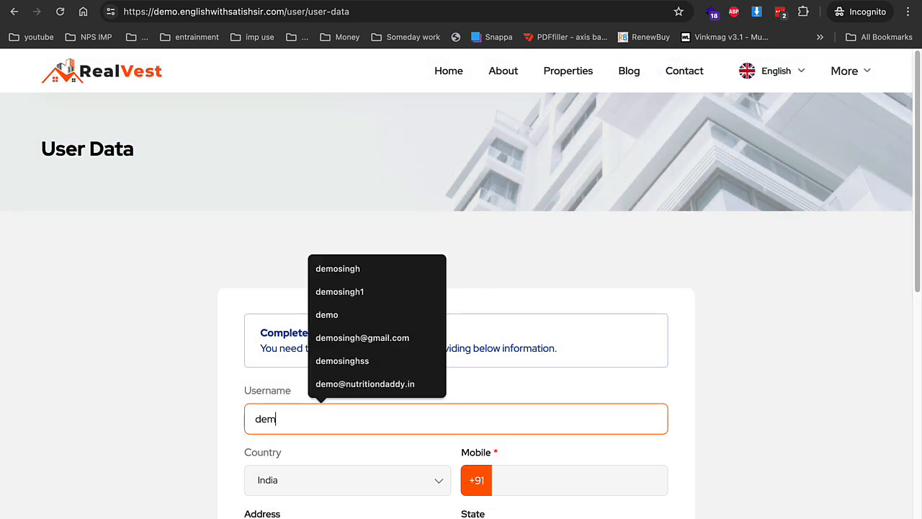
key("Tab")
key("Tab")
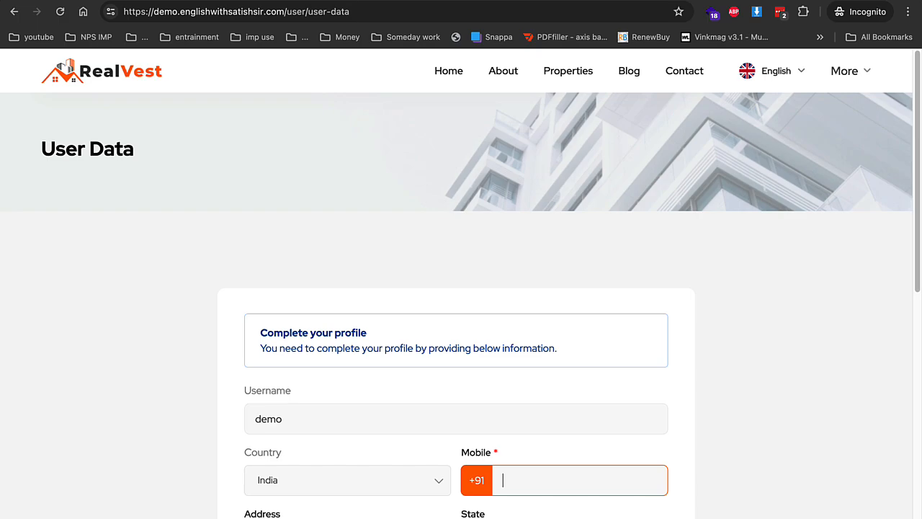
type("12312312213123")
scroll(694, 448, "down", 5)
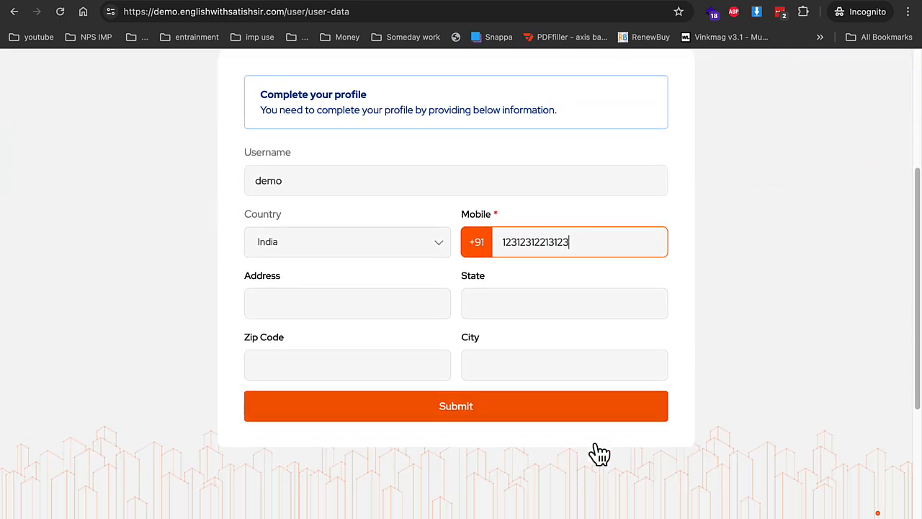
left_click(303, 281)
type("12312")
Fill in the state, zip code 123 and city 123, then submit the profile
left_click(559, 282)
type("3123")
left_click(379, 337)
type("123")
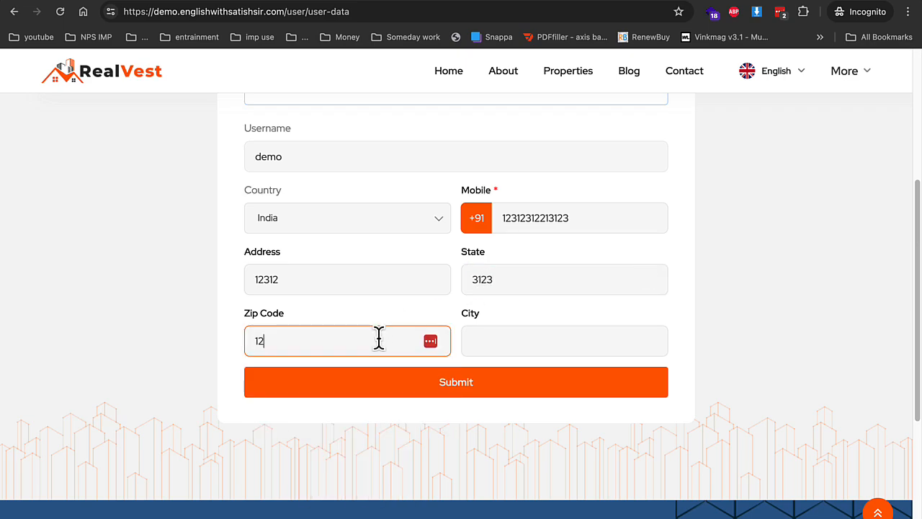
left_click(515, 340)
type("123")
left_click(508, 389)
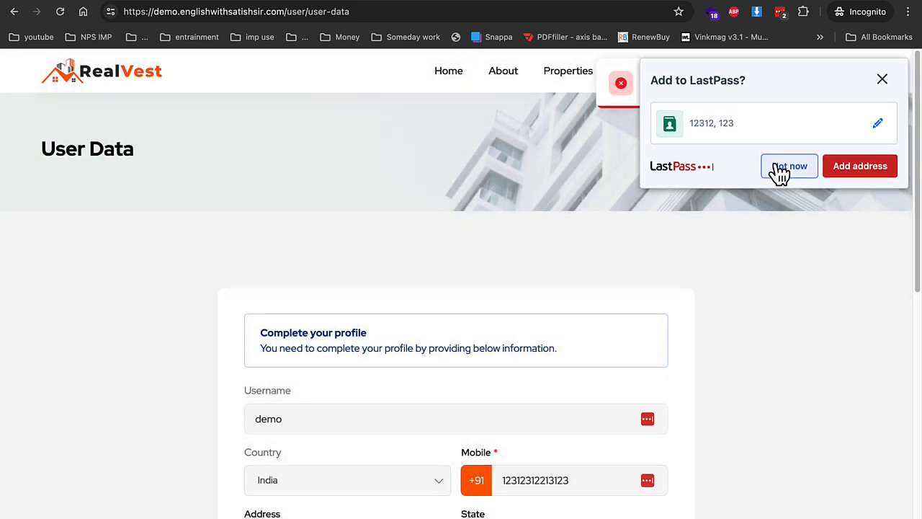
Lengthen the username to 6+ characters, resubmit, and open Deposit Money
left_click(782, 164)
scroll(598, 309, "down", 4)
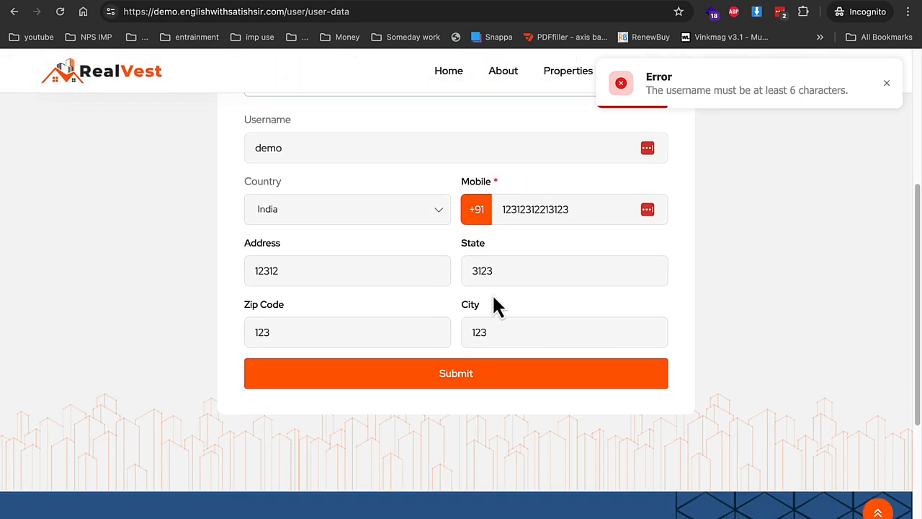
left_click(356, 147)
type("singh1")
left_click(350, 208)
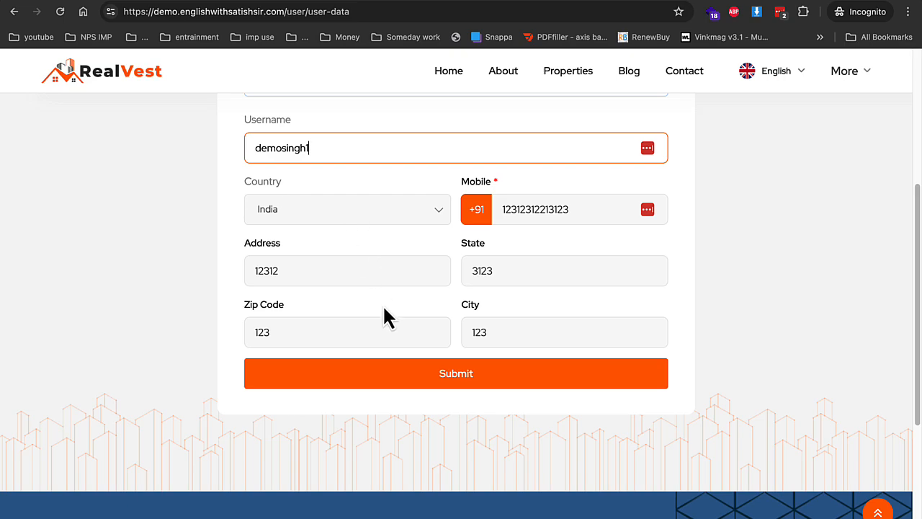
left_click(402, 385)
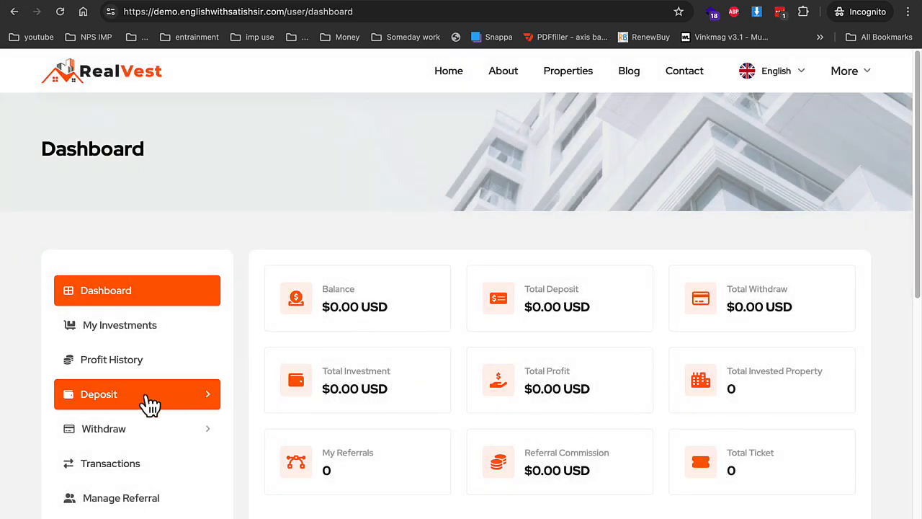
left_click(149, 405)
left_click(114, 436)
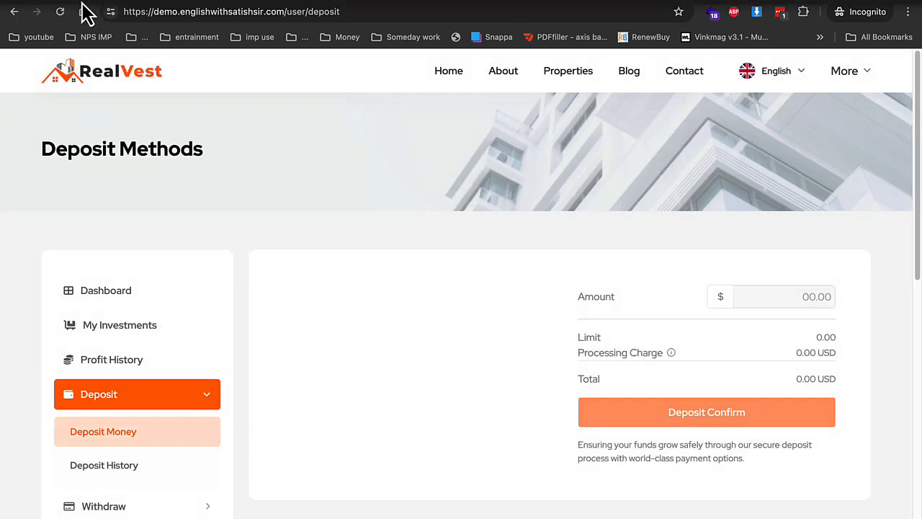
In the admin panel, open the newly registered test user's details from User Management
left_click(42, 2)
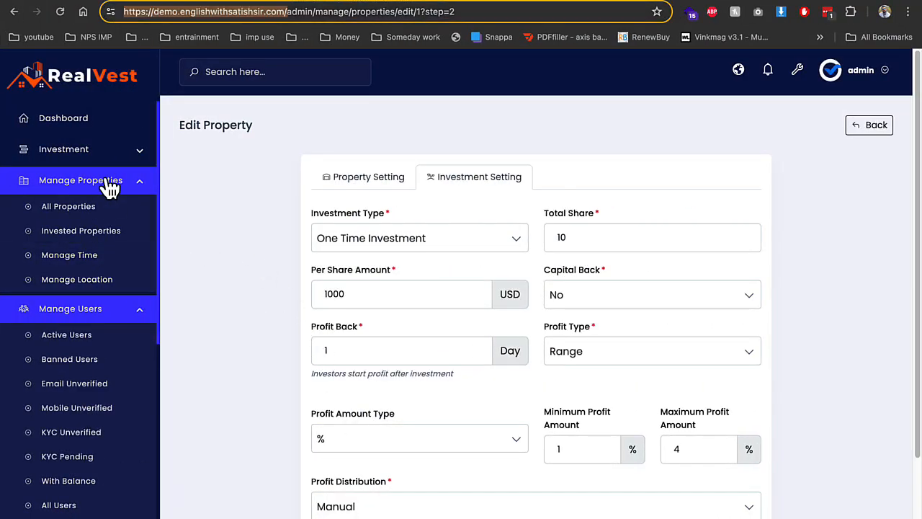
left_click(82, 182)
left_click(101, 152)
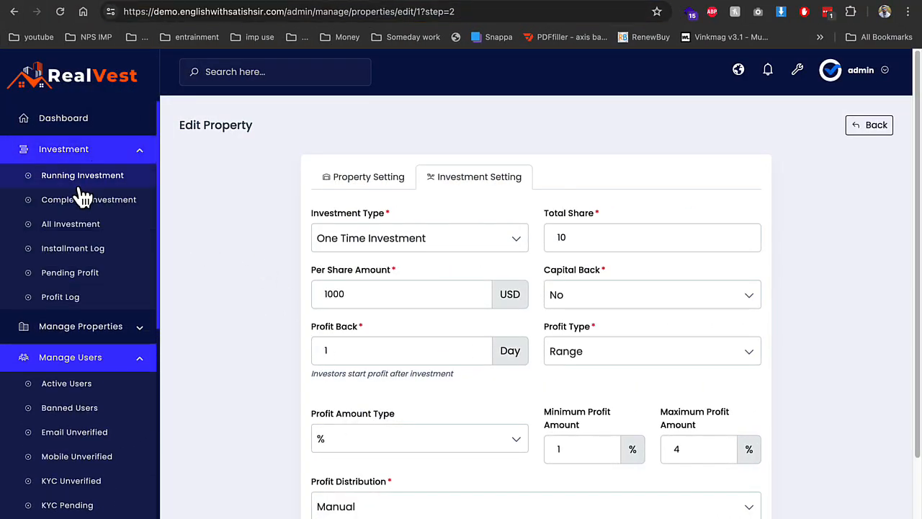
left_click(82, 367)
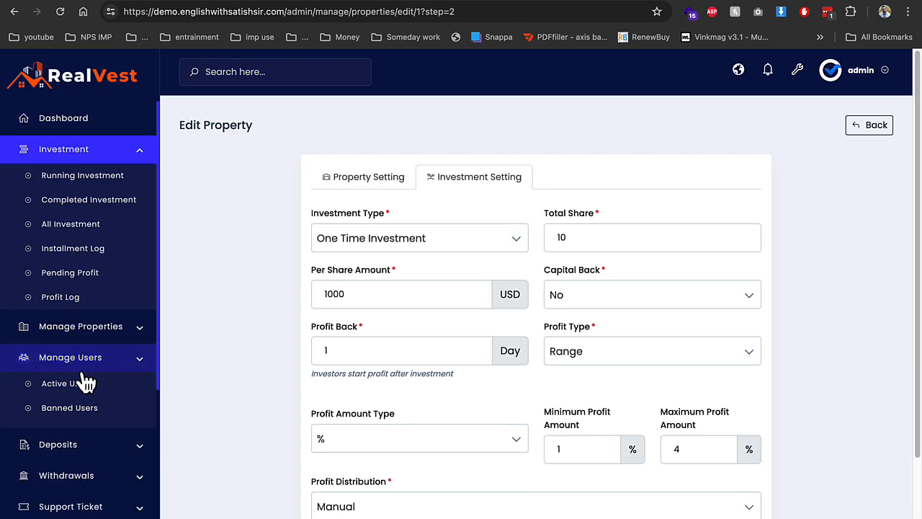
left_click(91, 365)
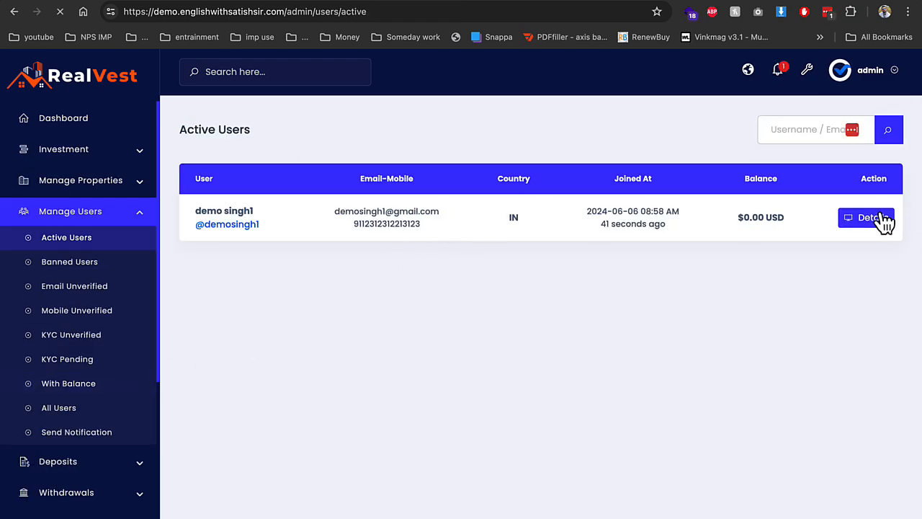
left_click(885, 221)
Add a 2000 balance with remark '2' to the user, then return to the user's site
left_click(269, 334)
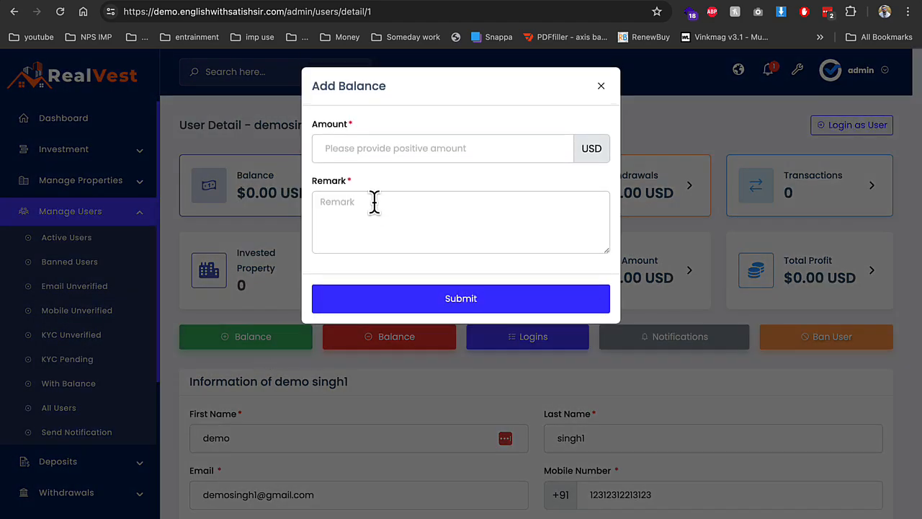
left_click(391, 151)
type("1")
key("BackSpace")
type("2000")
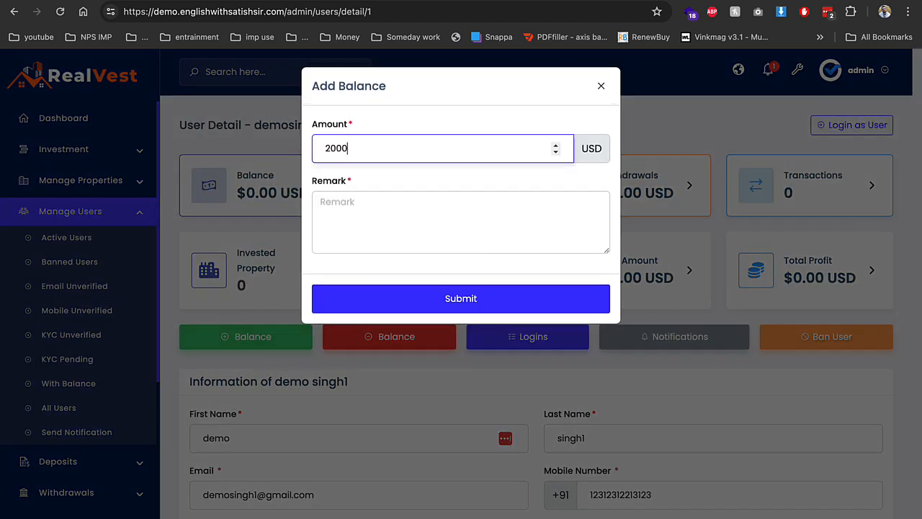
left_click(433, 202)
type("2")
left_click(447, 291)
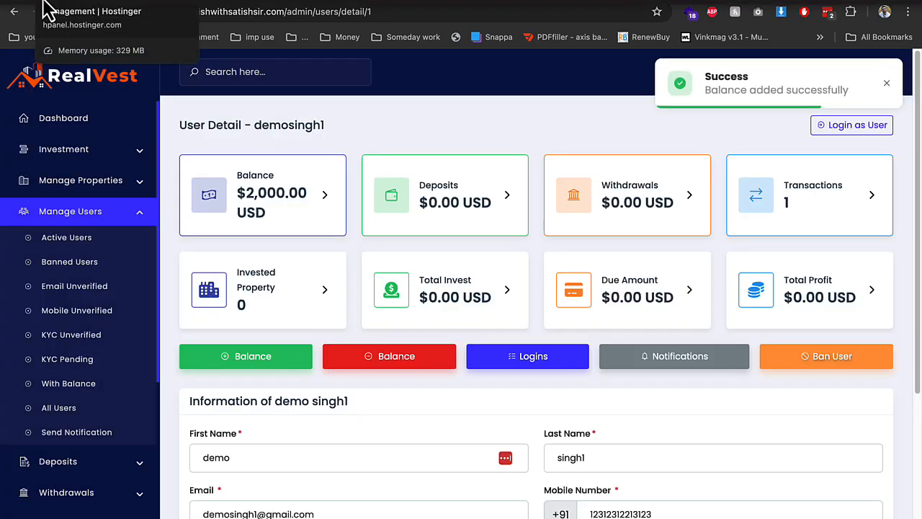
left_click(43, 2)
left_click(31, 3)
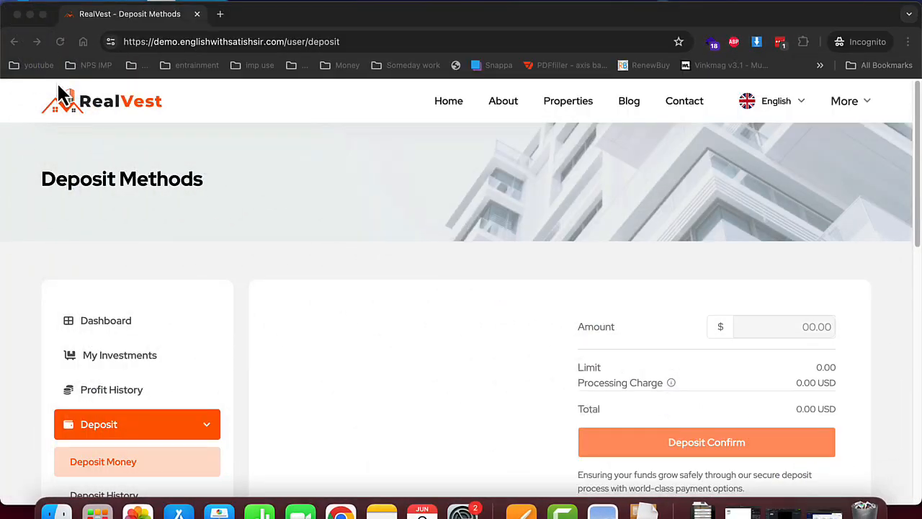
Check the user's Transactions for the 2000 USD credit and view My Investments
left_click(43, 15)
scroll(72, 288, "down", 3)
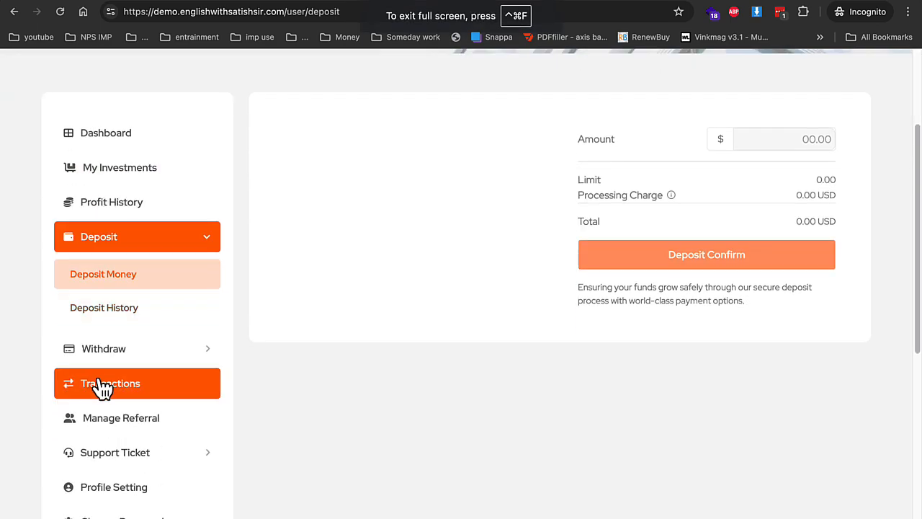
left_click(103, 389)
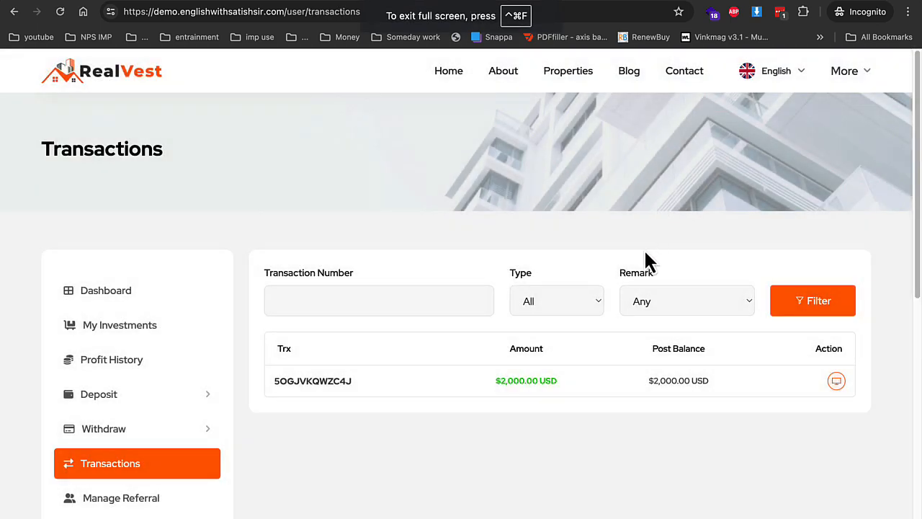
left_click(577, 75)
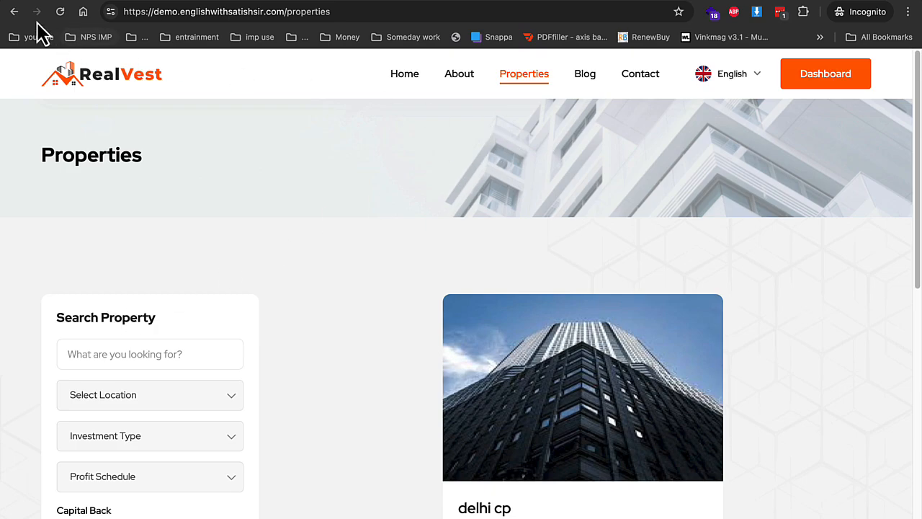
left_click(15, 12)
left_click(127, 278)
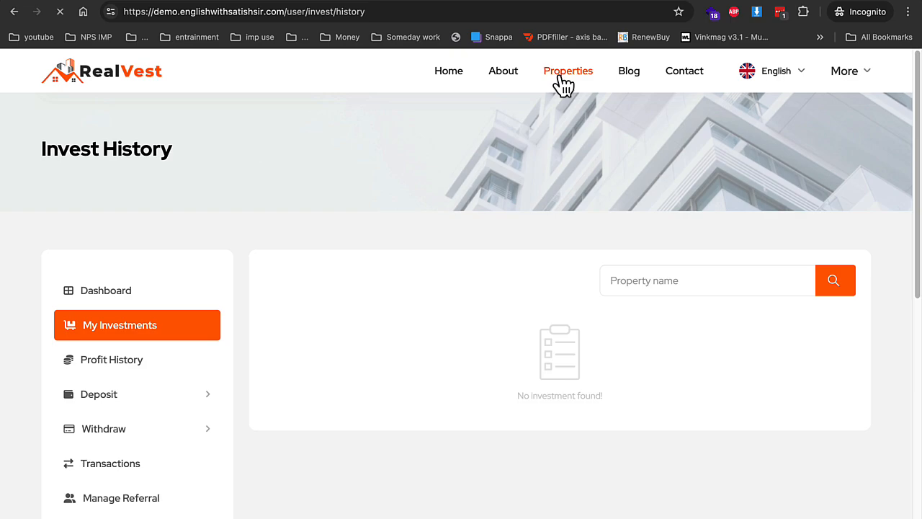
Open the delhi cp property's details from the Properties listing
left_click(559, 75)
scroll(512, 368, "down", 5)
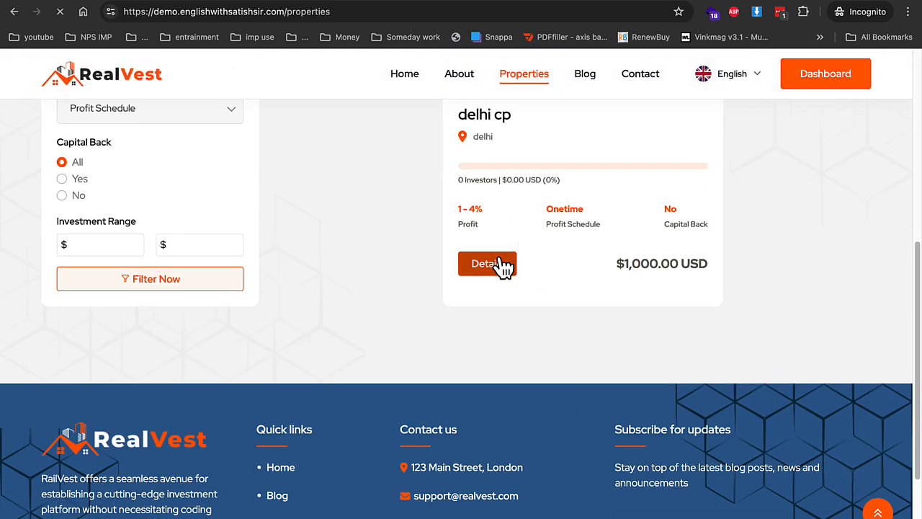
left_click(504, 265)
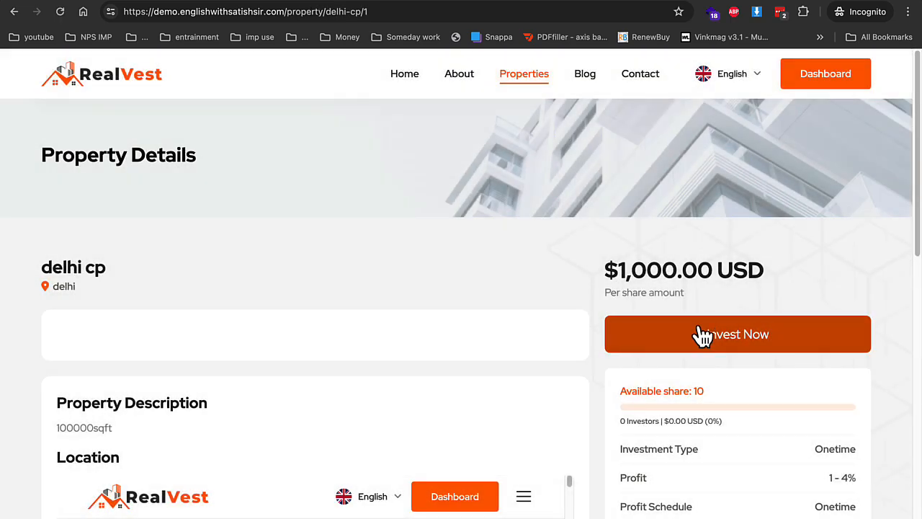
Invest 1000 USD in delhi cp, paying via account balance
left_click(701, 333)
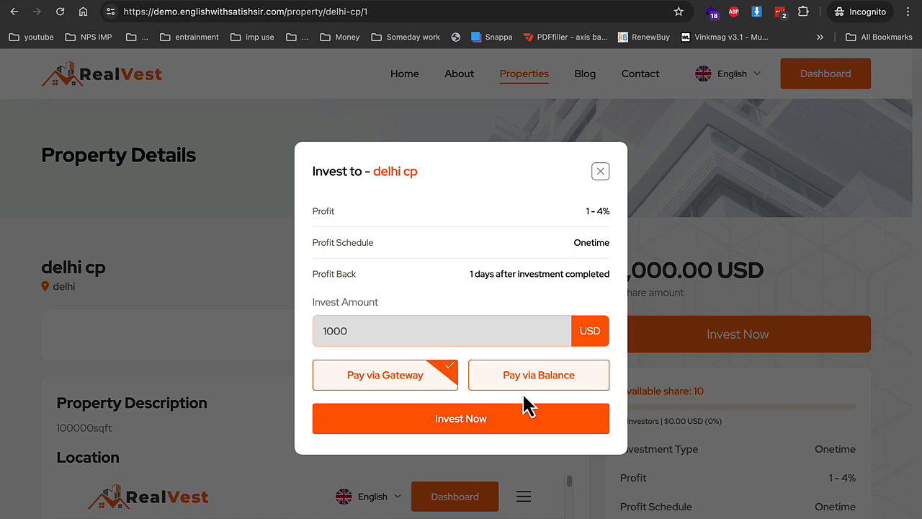
left_click(528, 385)
left_click(518, 416)
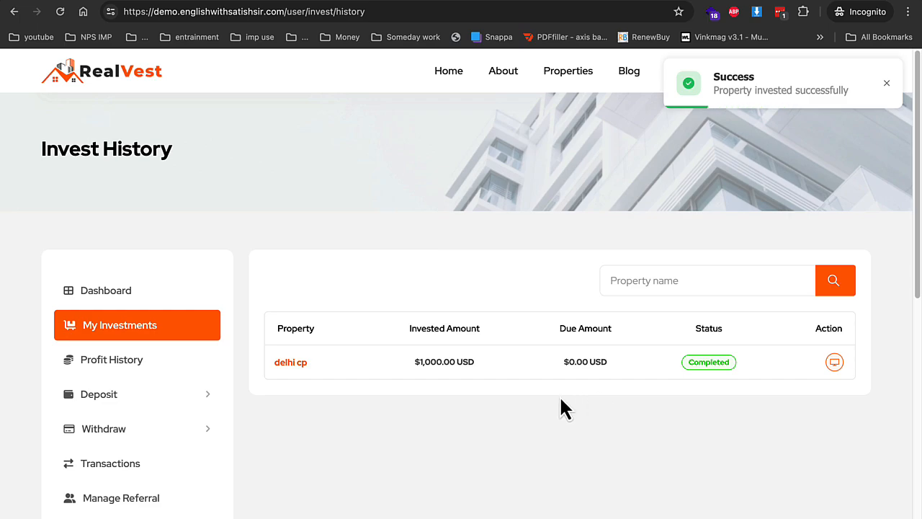
View the empty Profit History page and expand the Withdraw menu
left_click(165, 378)
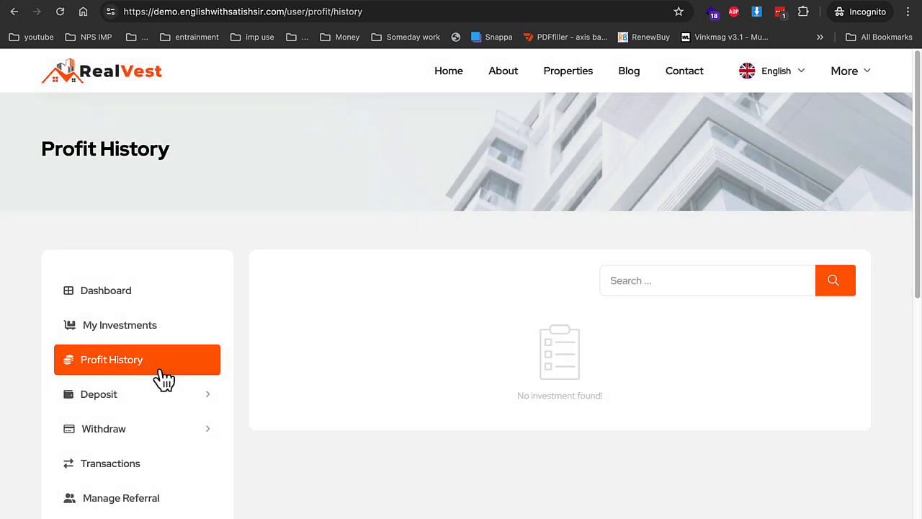
left_click(98, 430)
scroll(294, 437, "down", 1)
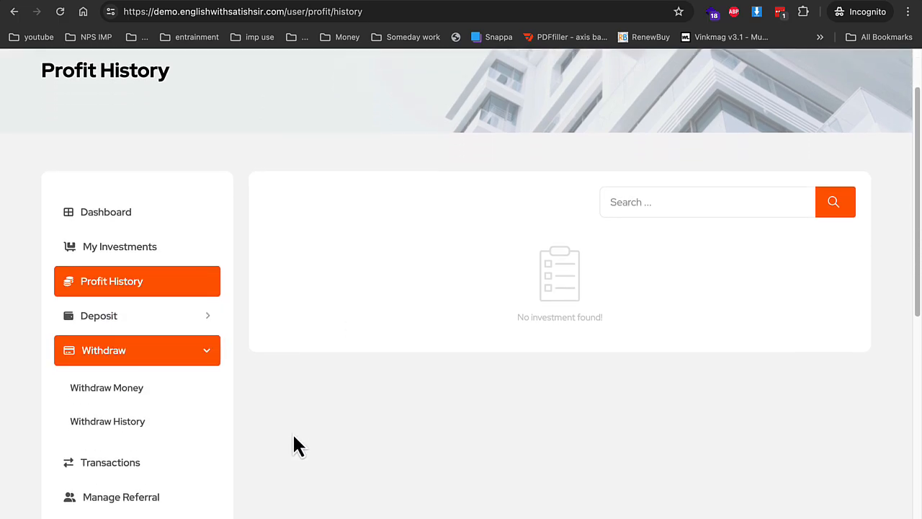
scroll(292, 432, "up", 1)
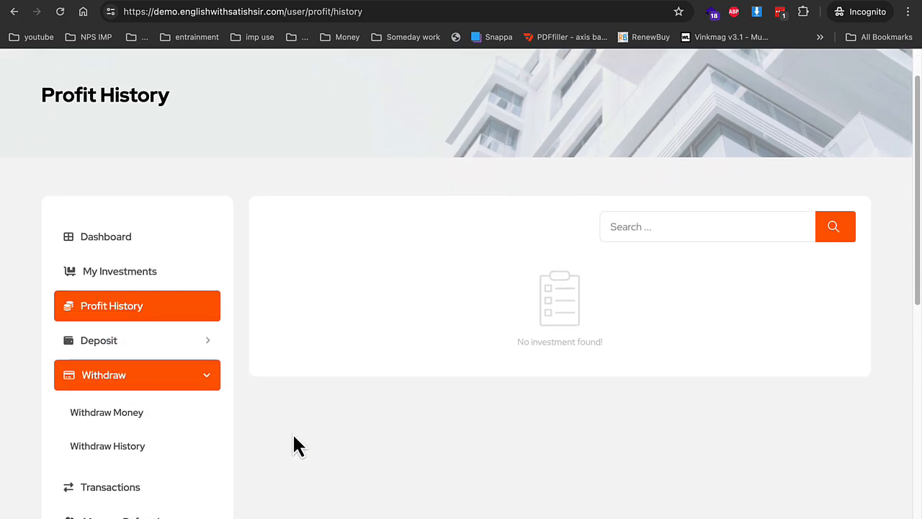